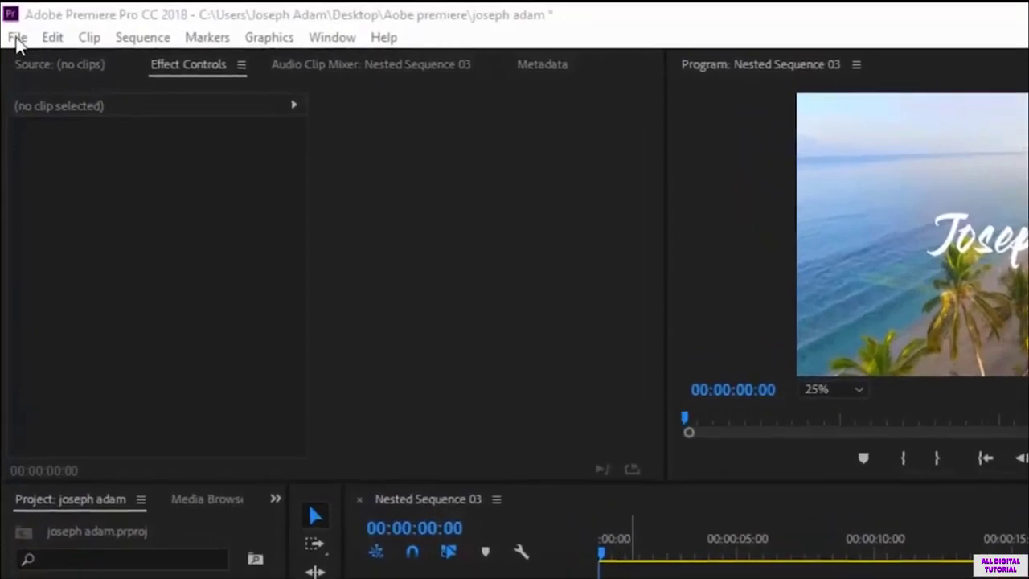
click(17, 38)
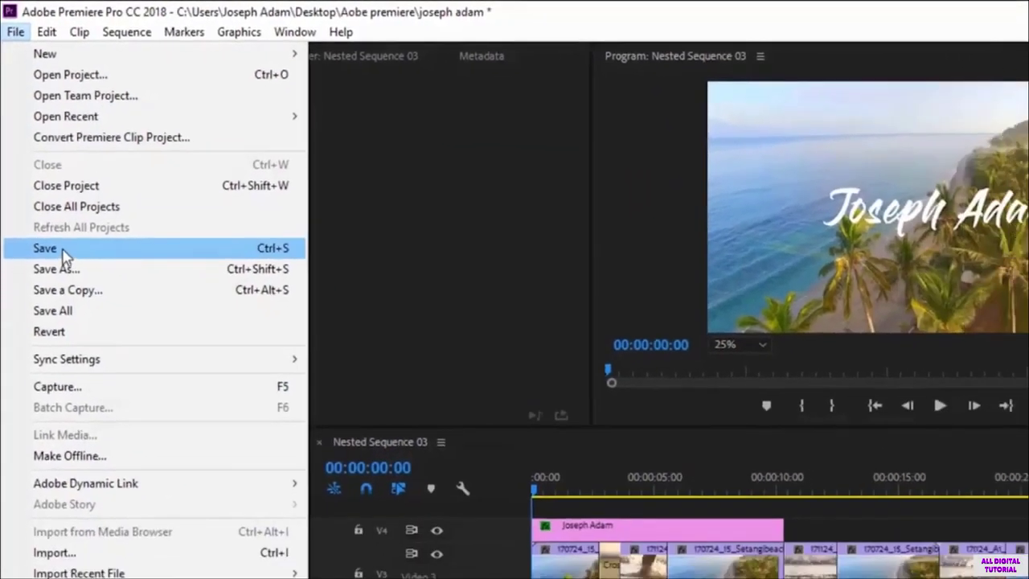
click(77, 303)
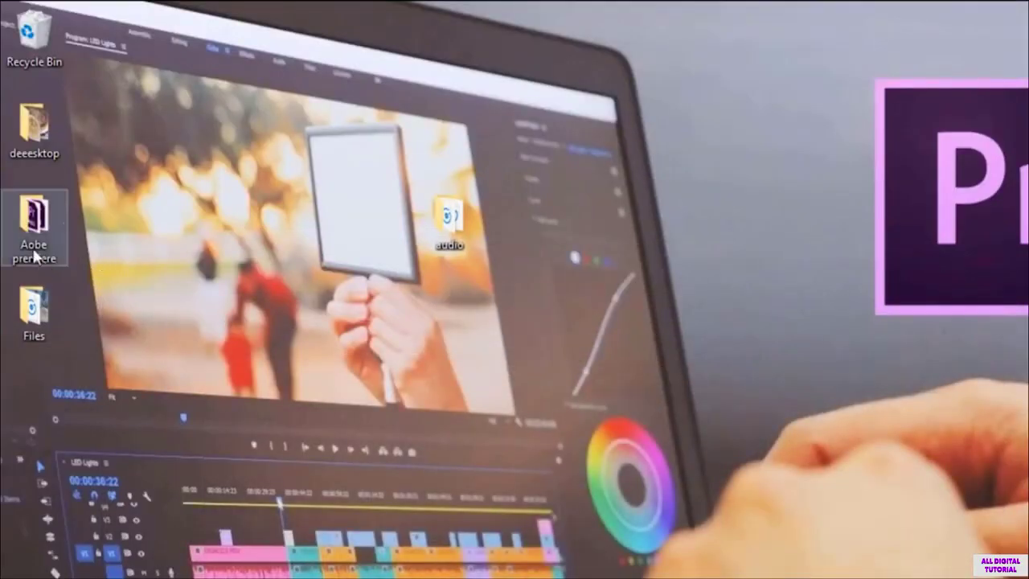
Open the Aobe premiere desktop folder and reopen the joseph adam project file.
double_click(33, 223)
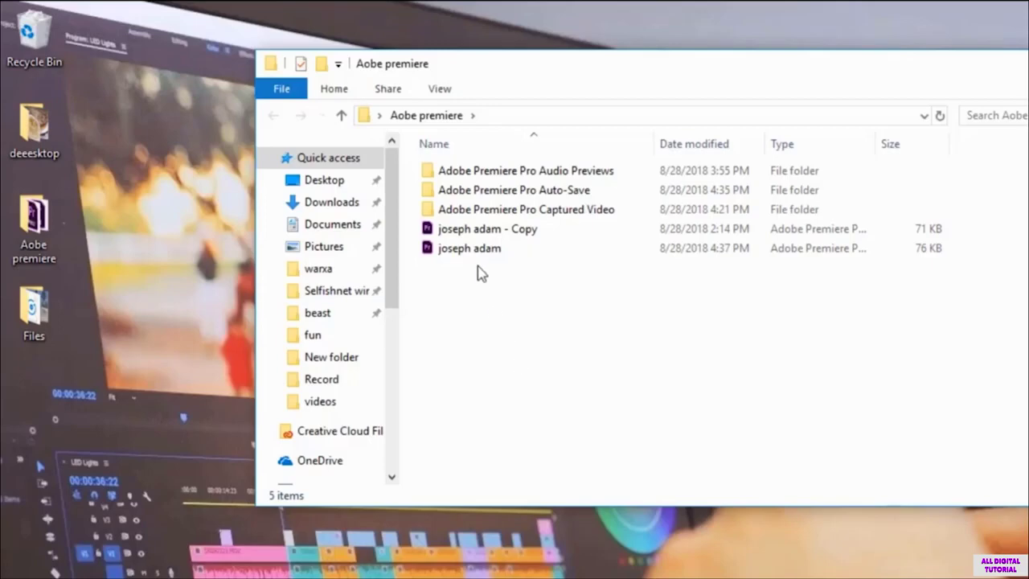
double_click(470, 248)
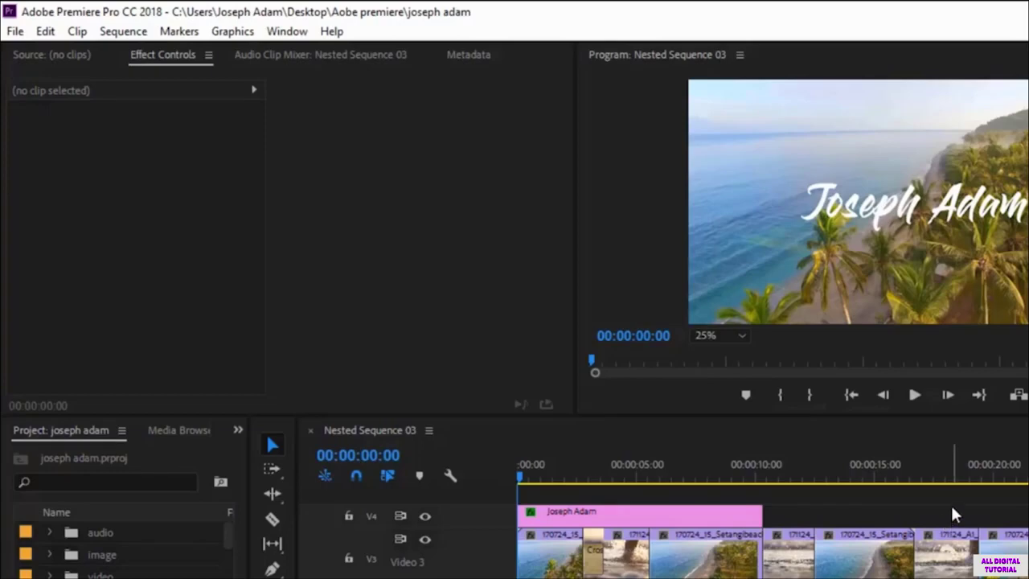
Preview Nested Sequence 03 from about five seconds, stopping at 00:00:08:18, then scrub back near six seconds.
click(641, 476)
key(space)
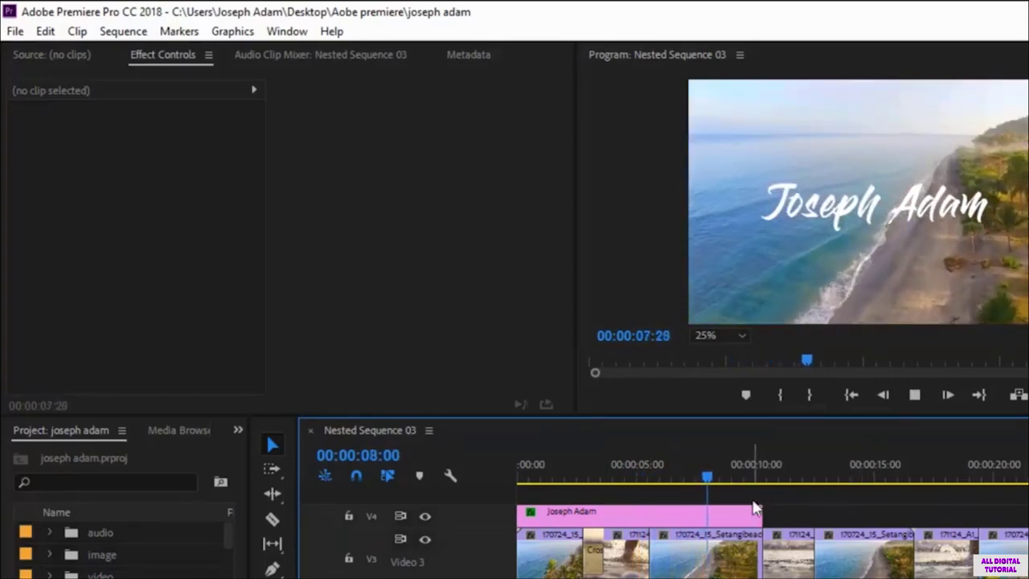
key(space)
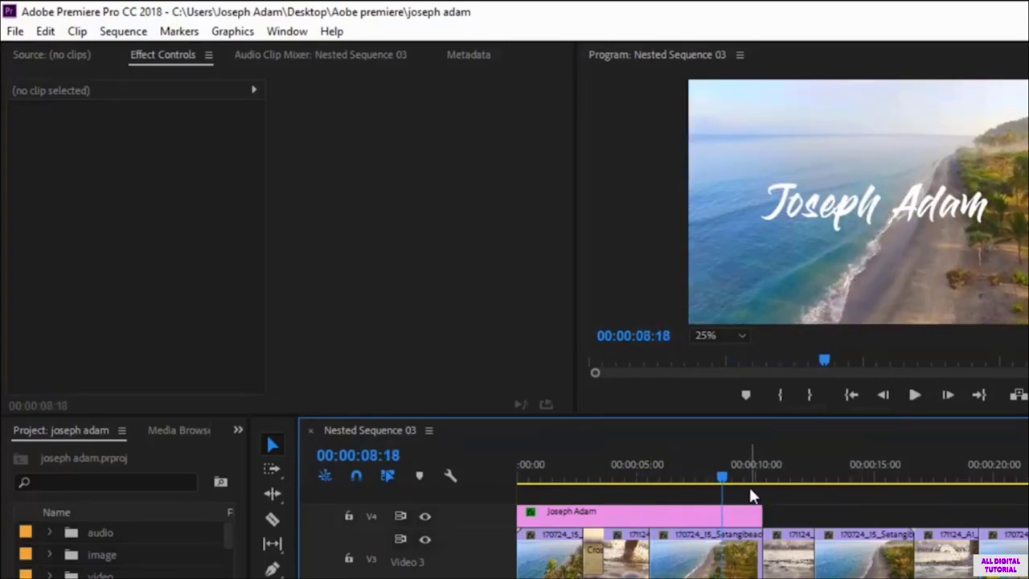
drag(724, 474, 660, 470)
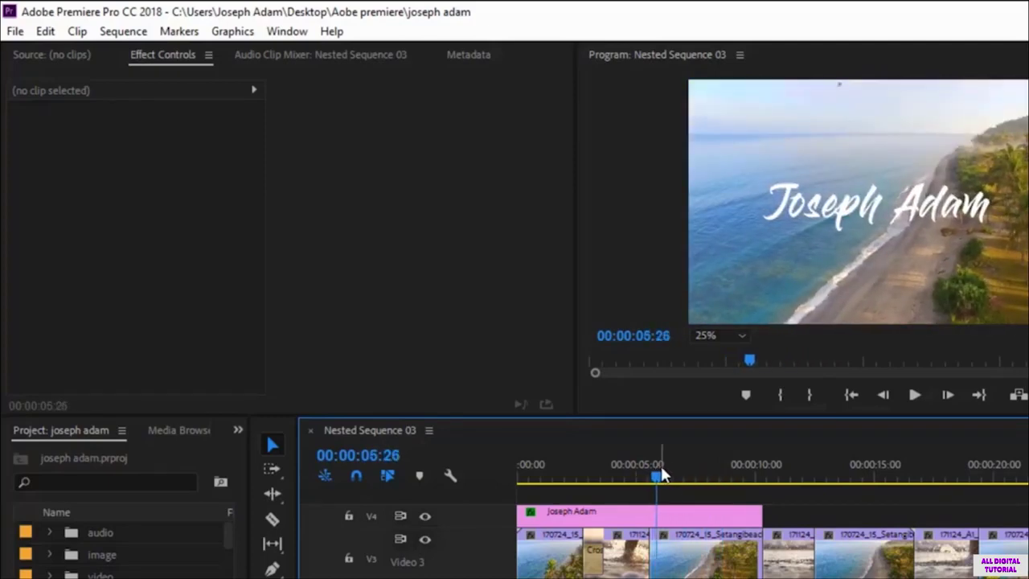
Mark the in point at 00:00:05:26 and play from it to about ten seconds.
right_click(662, 474)
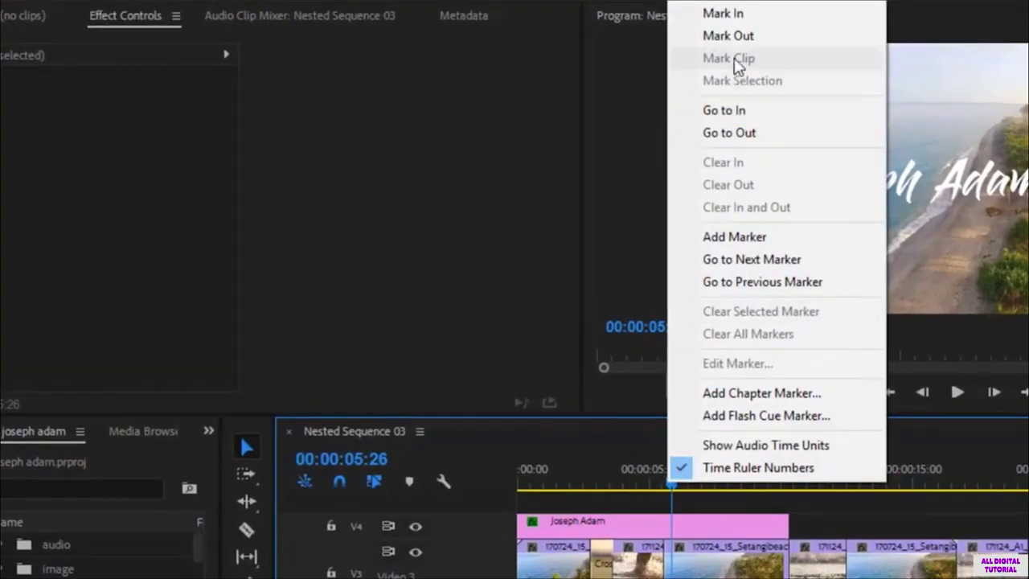
click(733, 14)
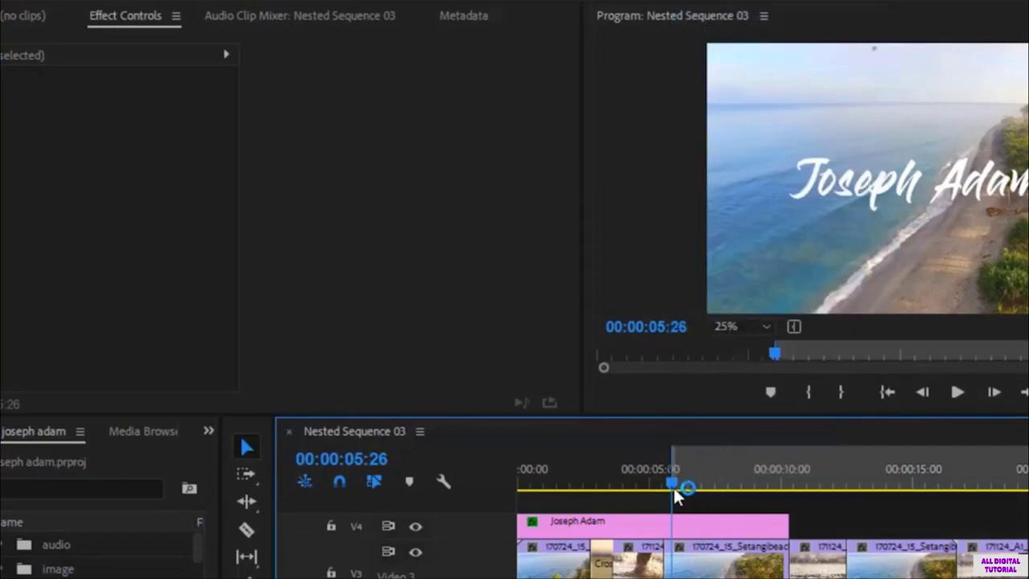
key(space)
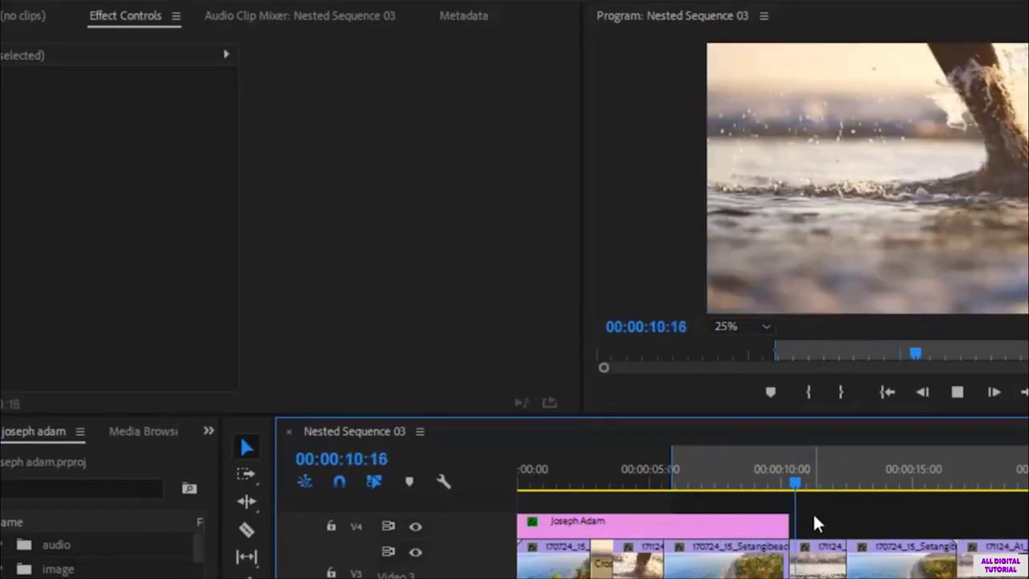
key(space)
Mark the out point at 00:00:09:25, then move the playhead back to 00:00:02:24.
drag(806, 479, 780, 482)
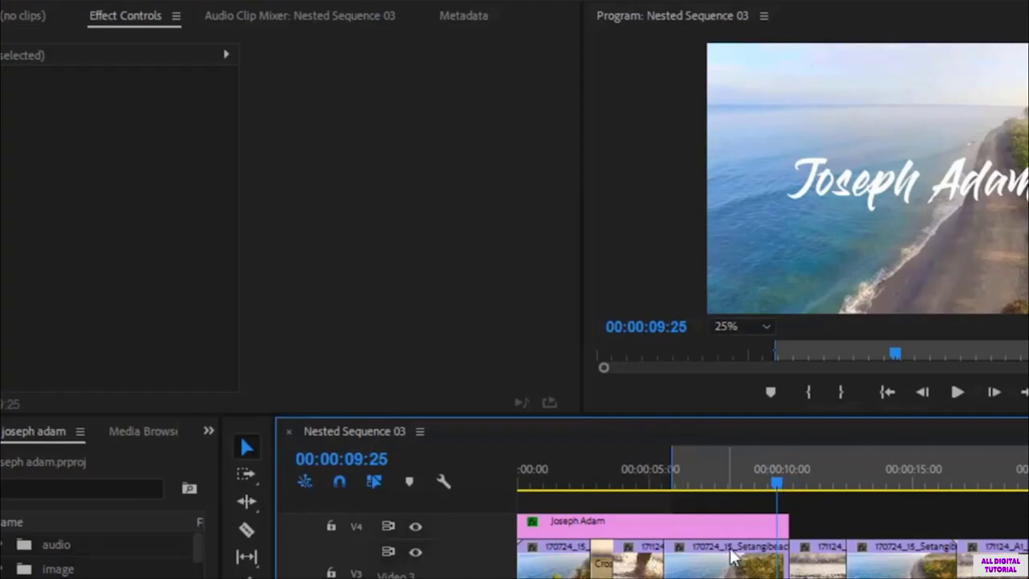
right_click(778, 479)
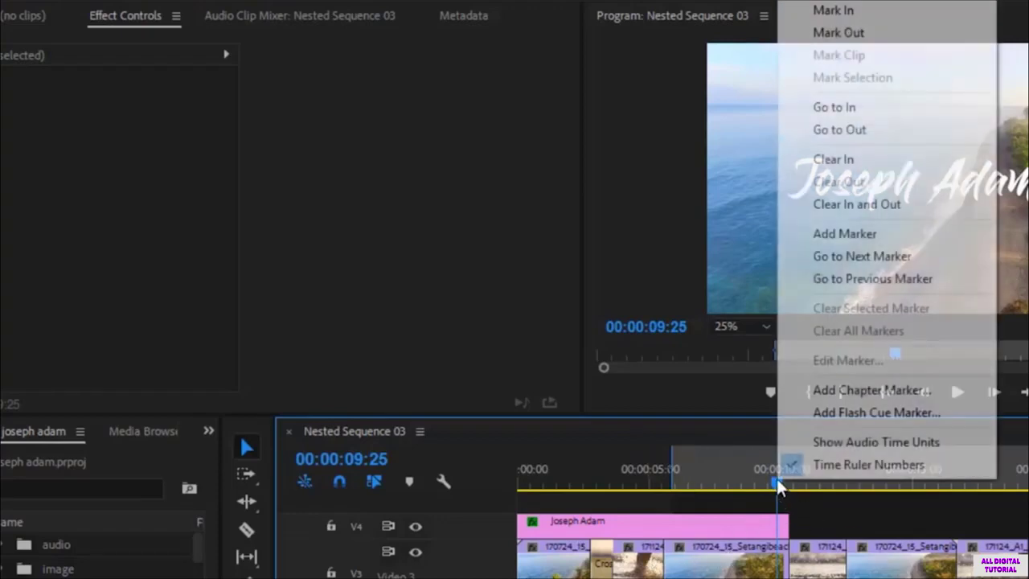
click(867, 37)
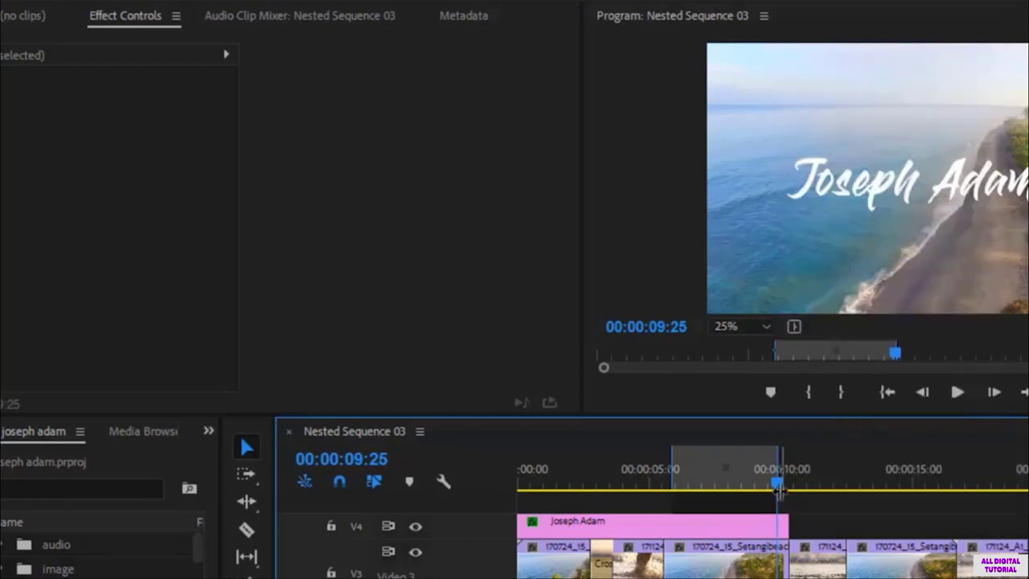
drag(774, 481, 592, 488)
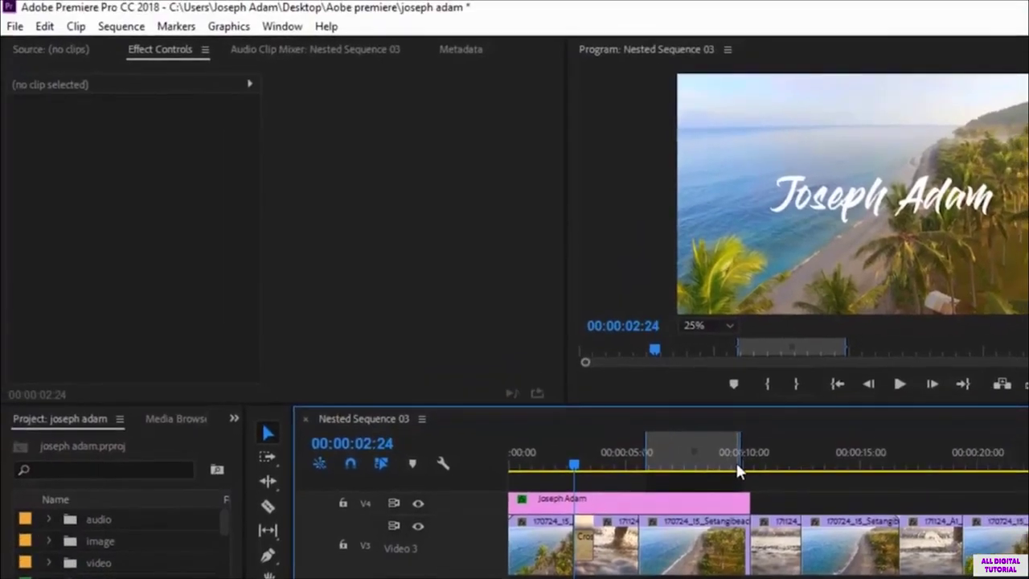
Open the media Export Settings for Nested Sequence 03 and keep H.264 as the format.
click(15, 27)
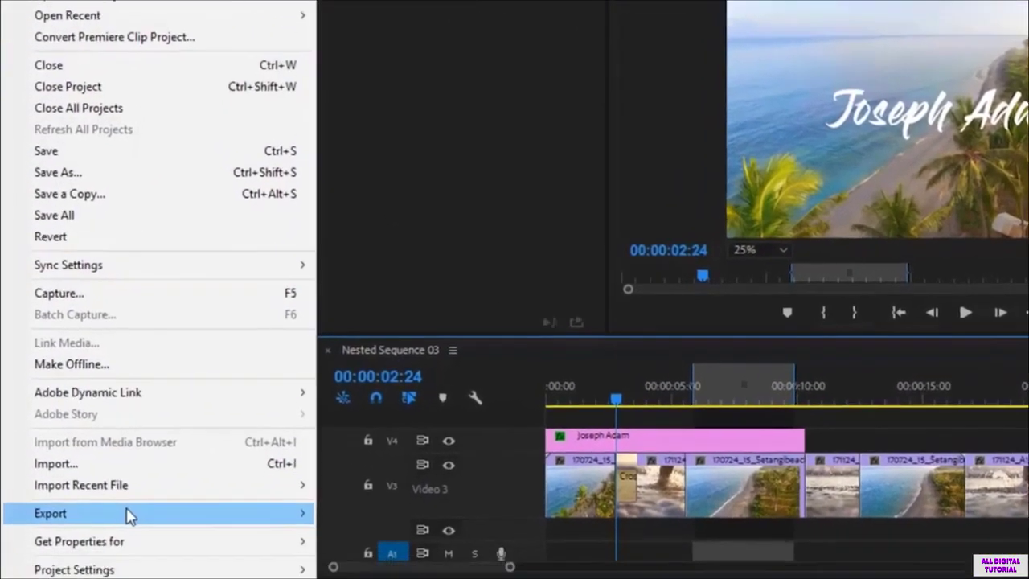
mouse_move(121, 572)
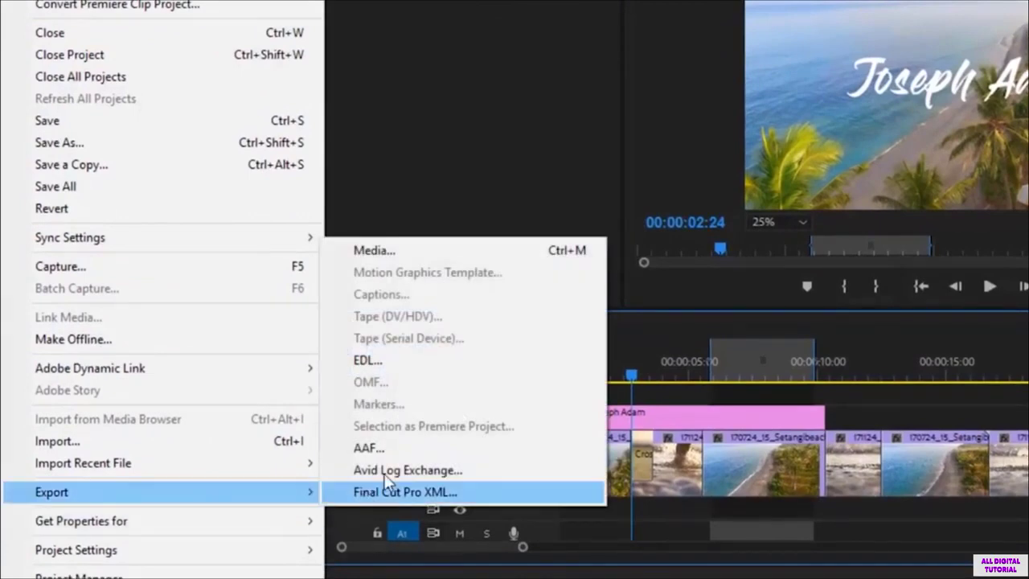
click(394, 255)
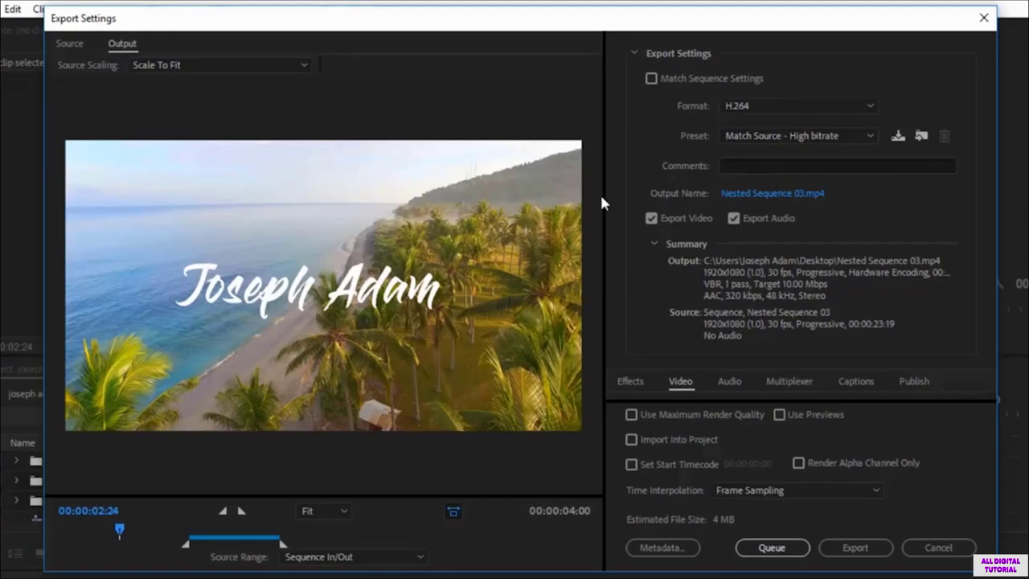
click(848, 111)
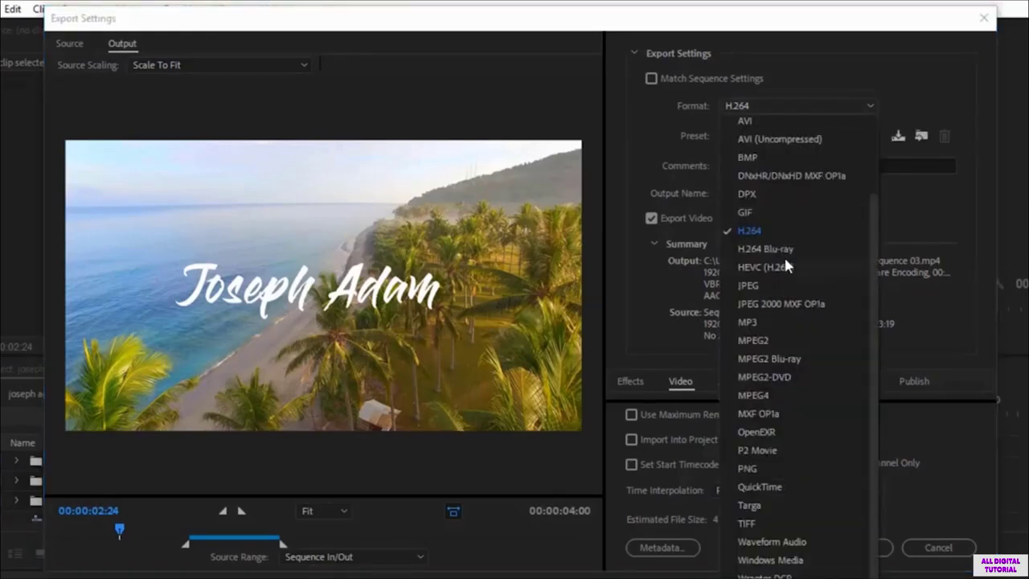
scroll(814, 391, up, 3)
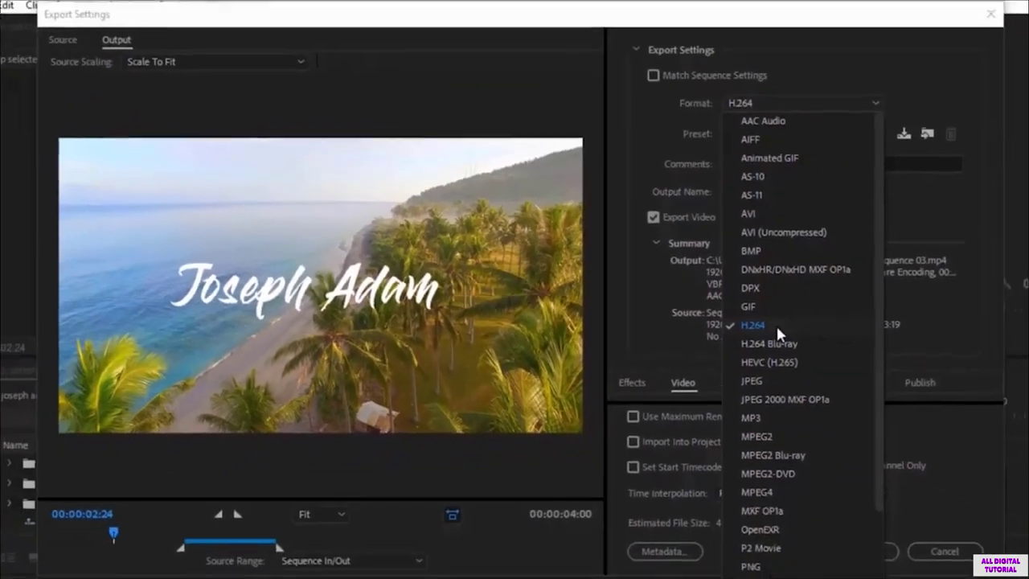
click(869, 341)
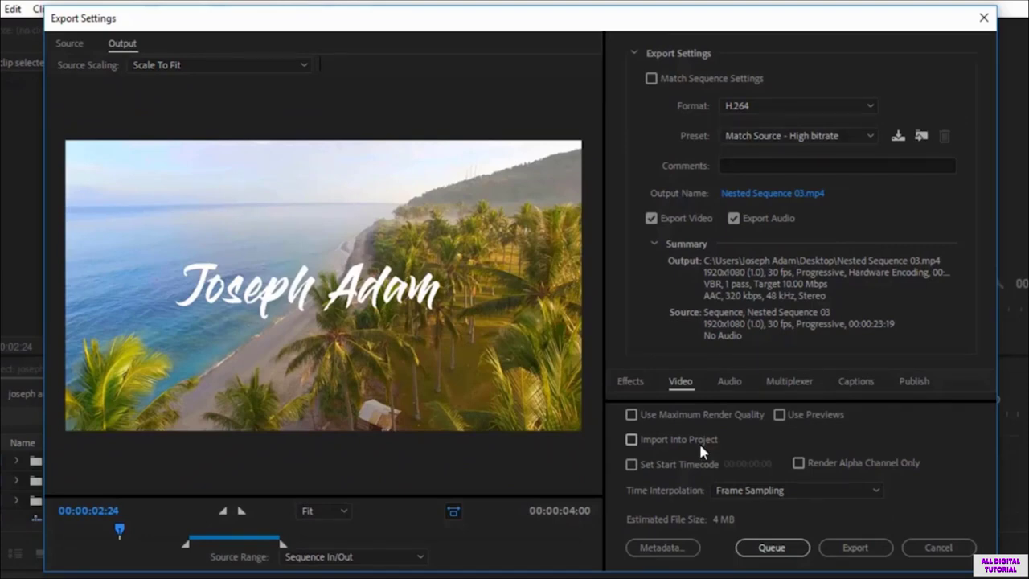
Export Nested Sequence 03.mp4 and minimise Premiere Pro once encoding finishes.
click(857, 550)
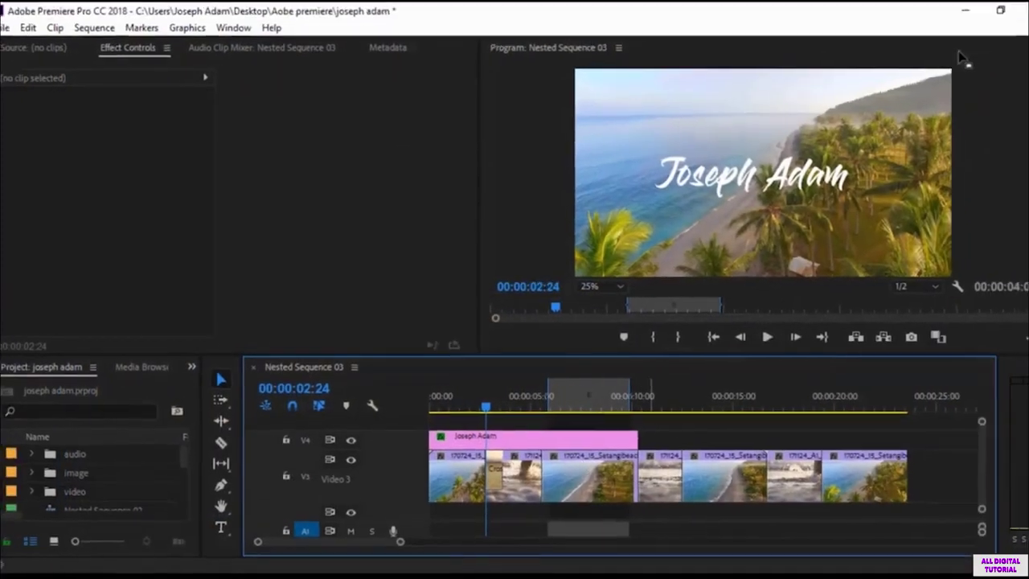
click(965, 10)
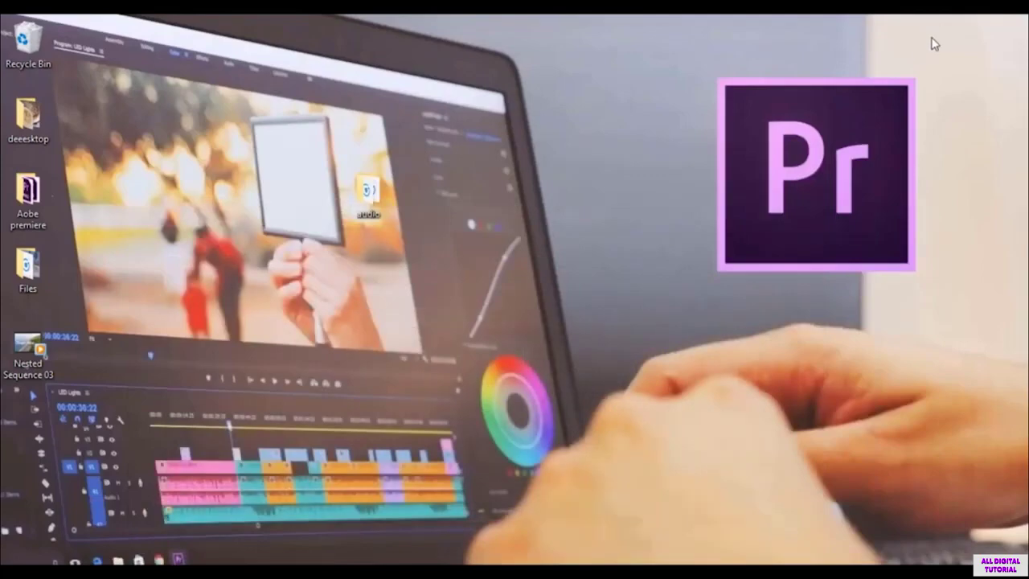
double_click(29, 346)
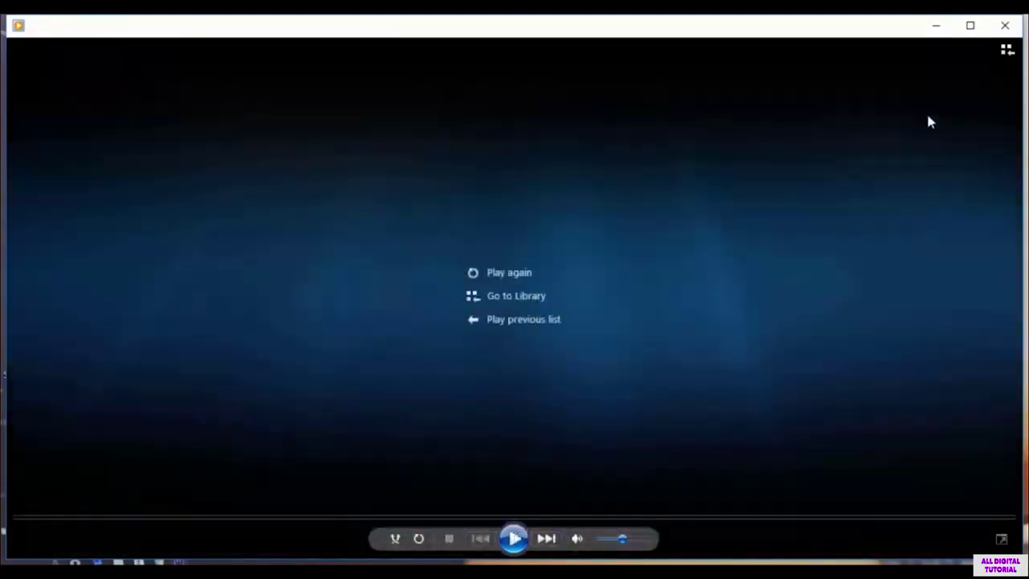
click(1006, 25)
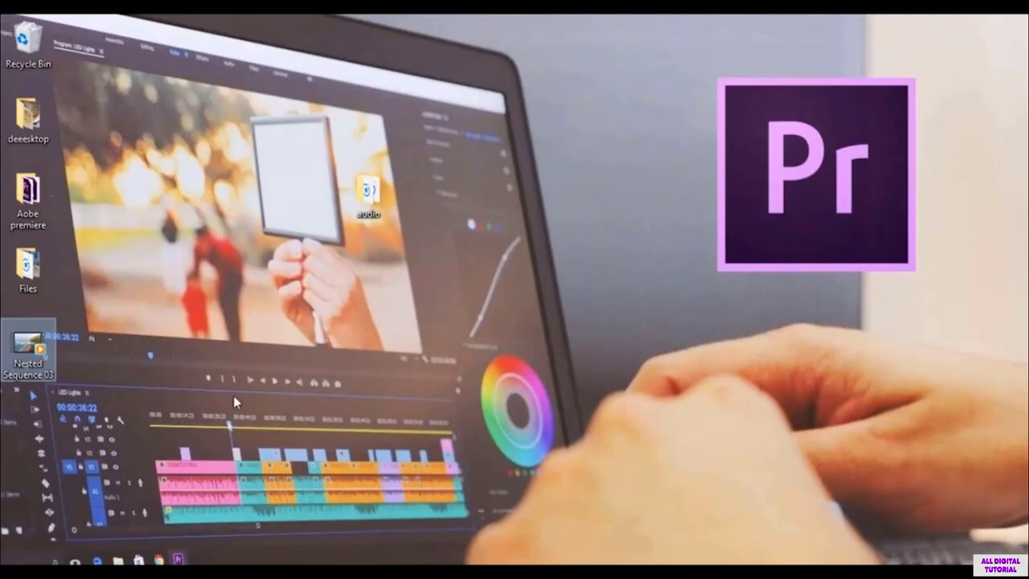
Check the Nested Sequence 03 file's properties, confirming its 5.20 MB size on disk.
right_click(28, 347)
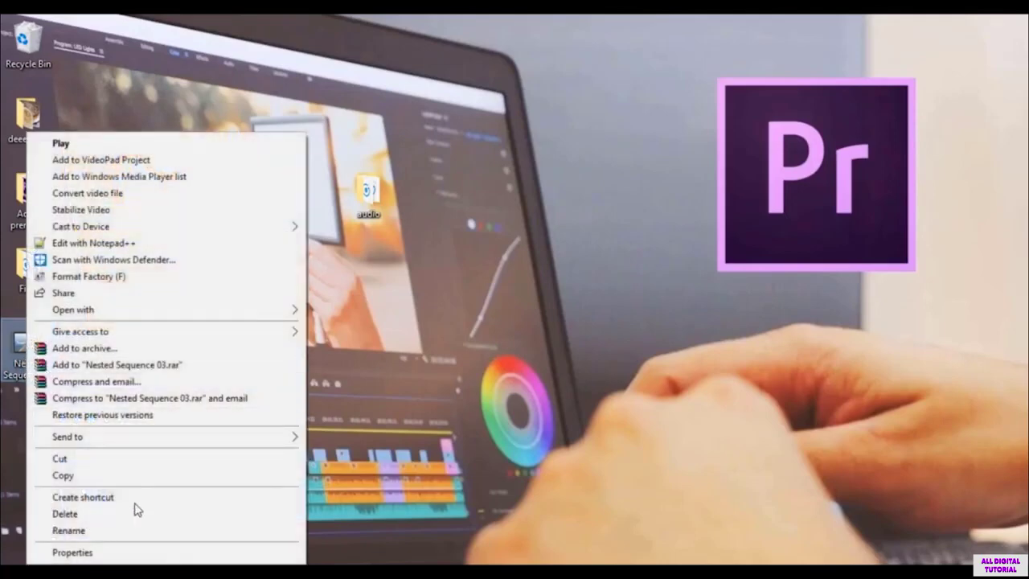
click(94, 551)
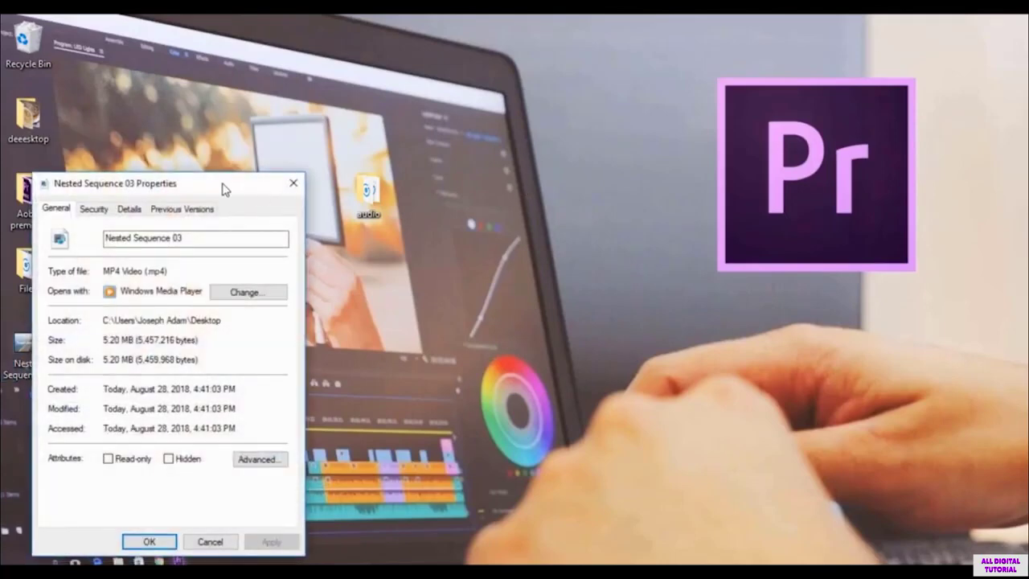
drag(223, 184, 592, 65)
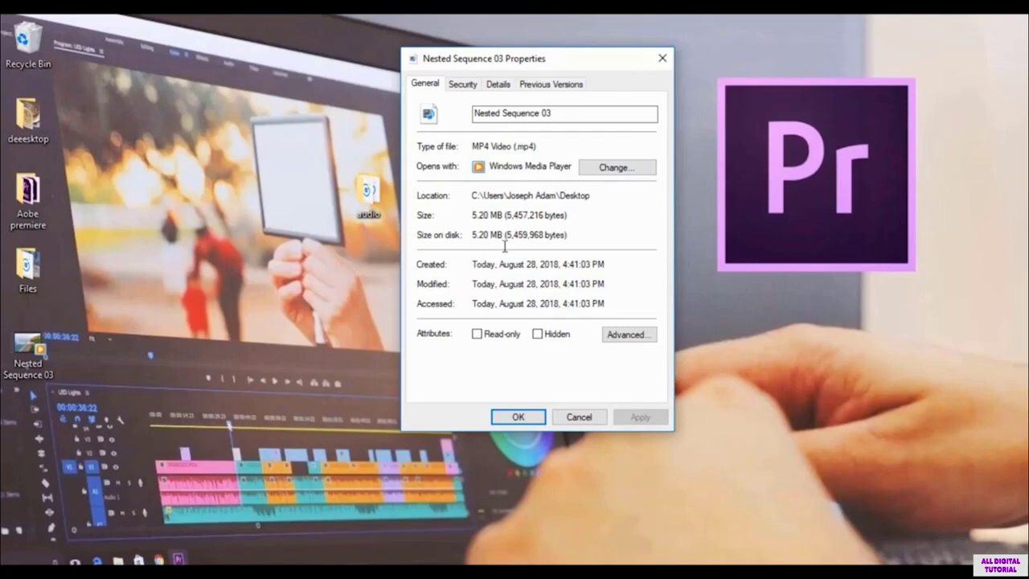
drag(473, 235, 501, 233)
click(595, 418)
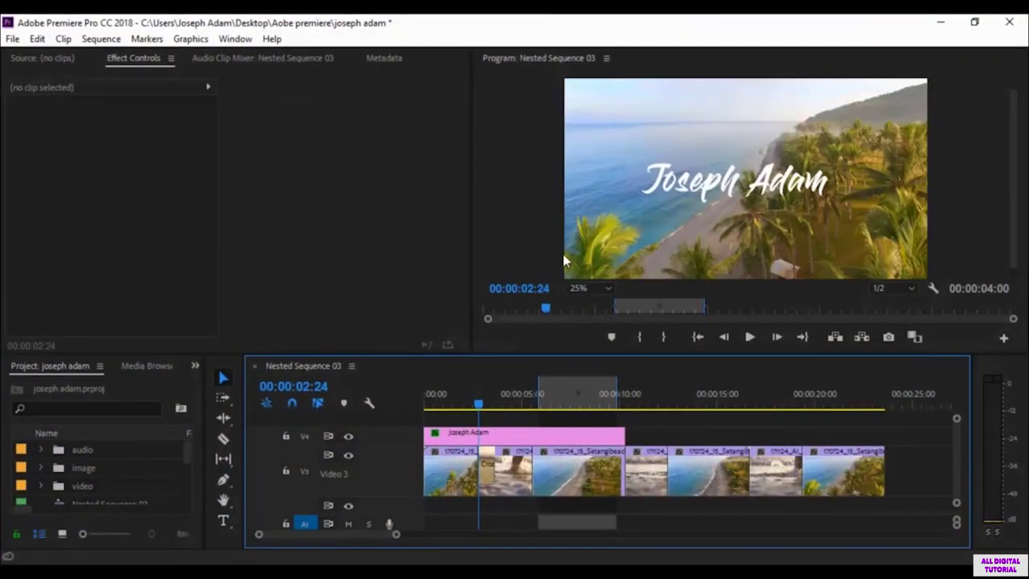
Queue Nested Sequence 03's Sequence In/Out range to Media Encoder as an H.264 MP4.
click(12, 38)
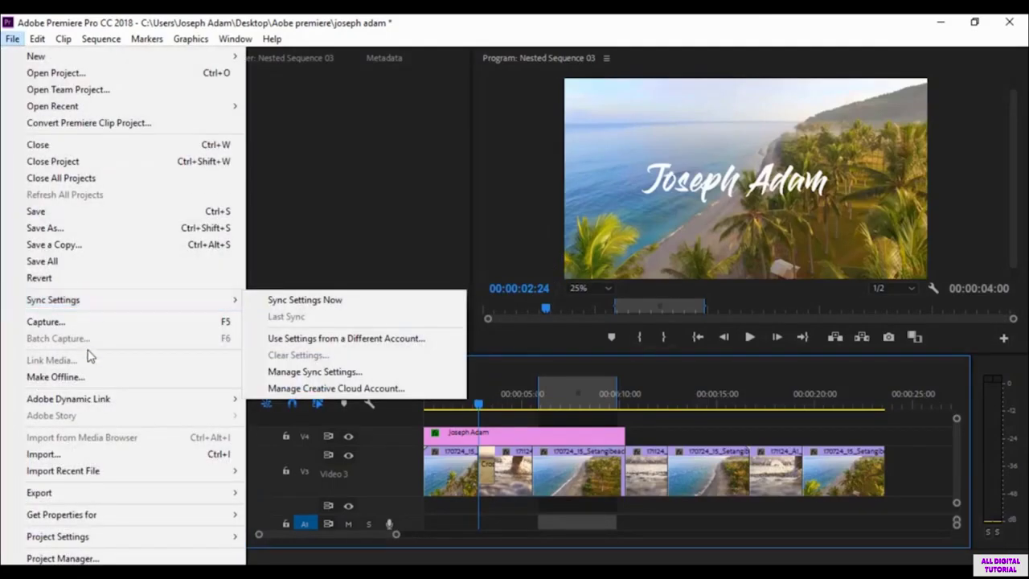
mouse_move(185, 498)
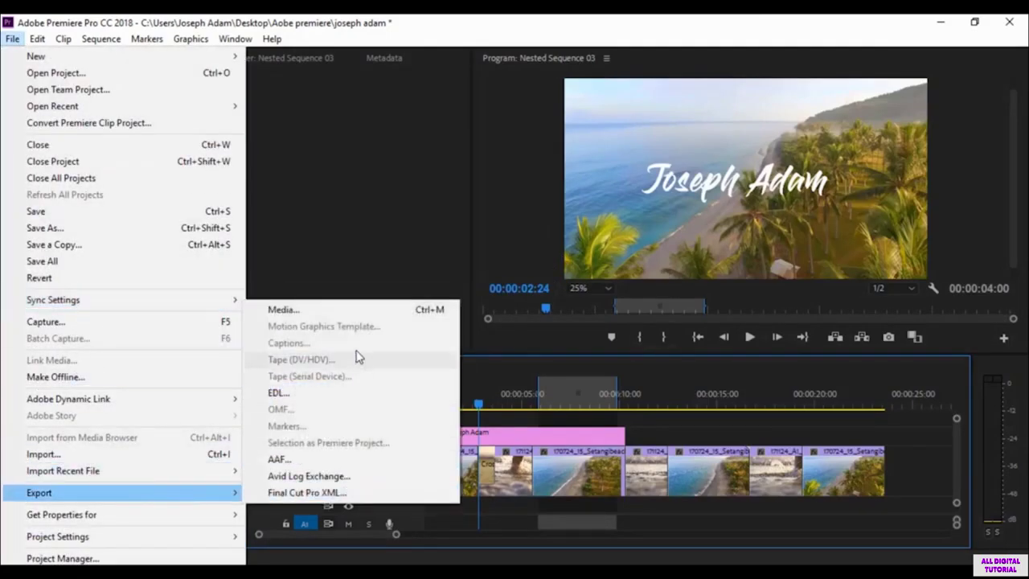
click(362, 313)
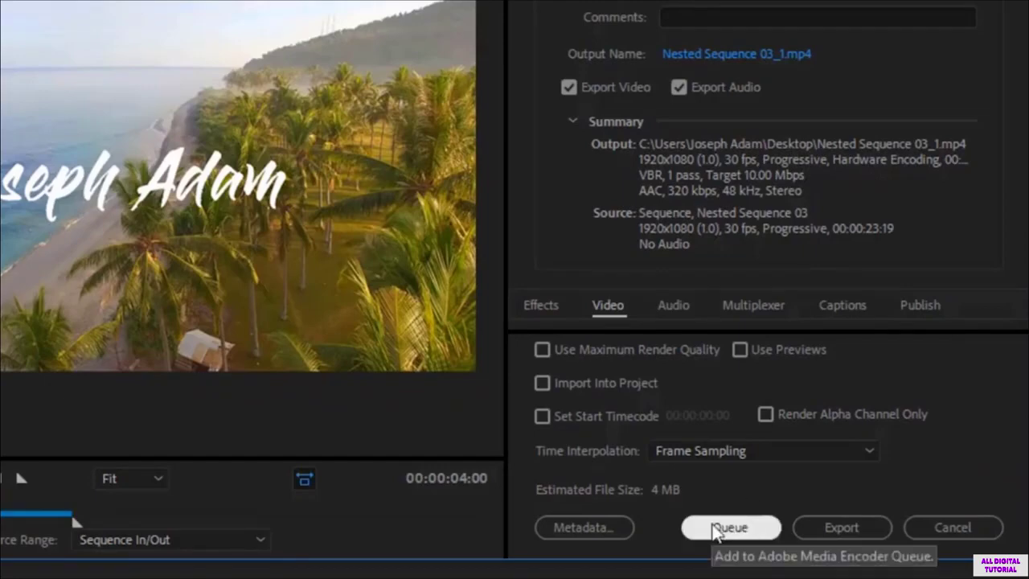
click(720, 531)
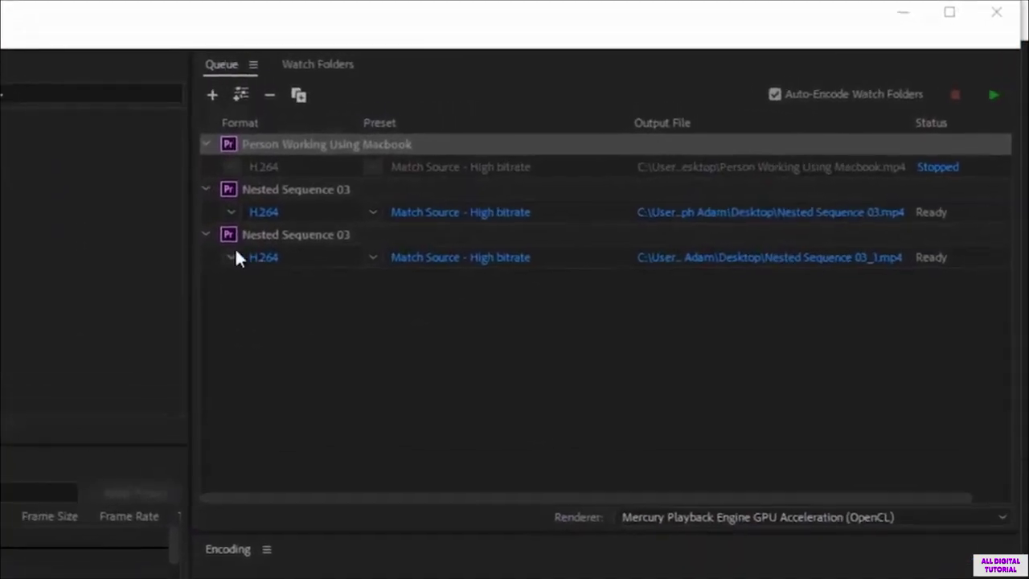
Keep H.264 as the new job's format and cancel renaming its output file.
click(166, 274)
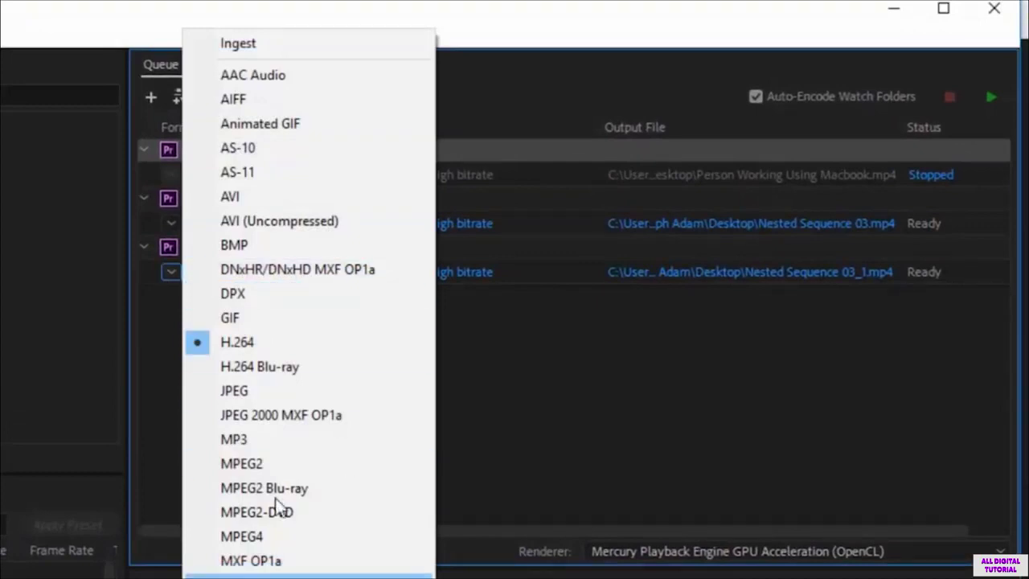
click(684, 432)
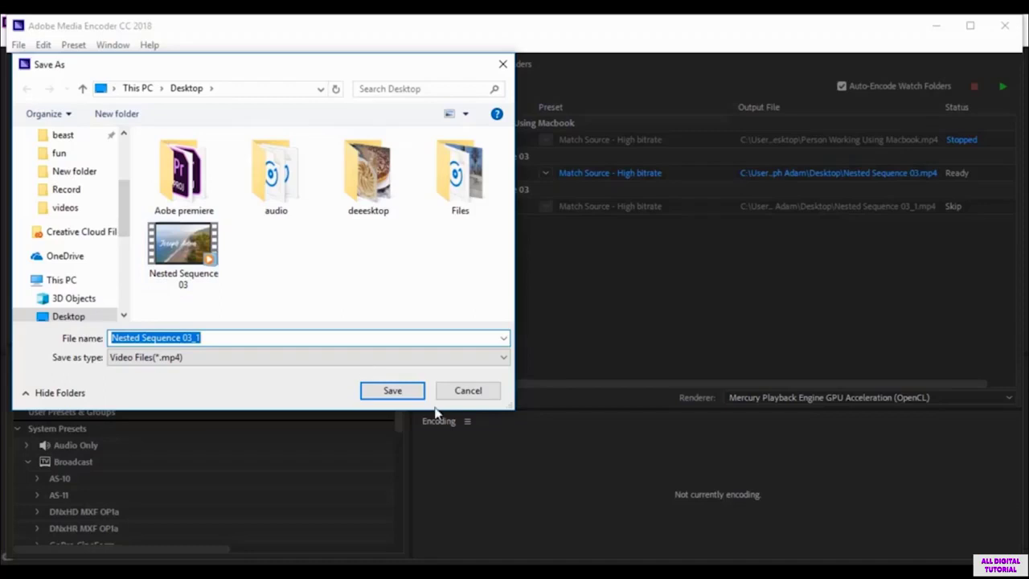
click(483, 398)
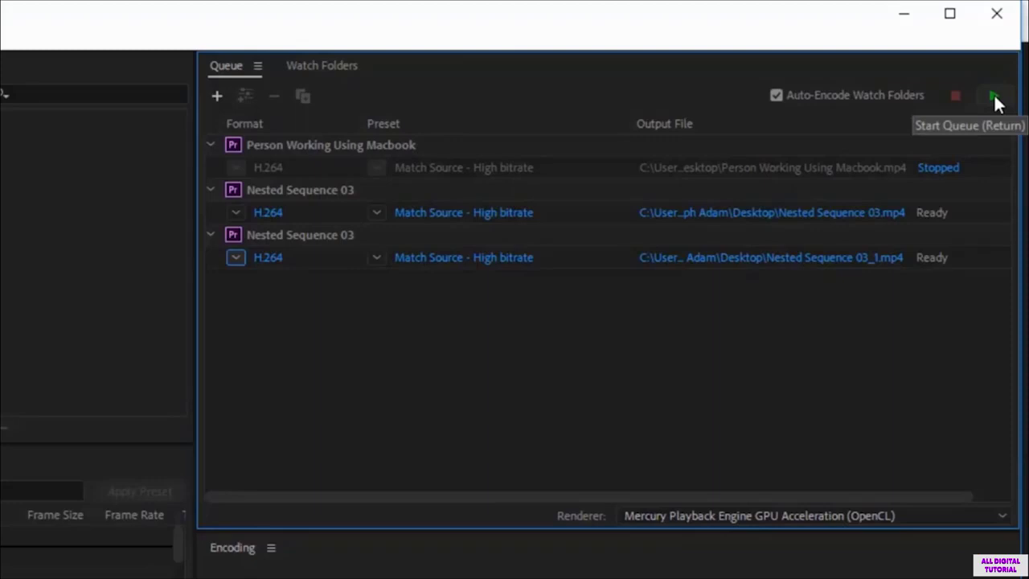
Start encoding the queue, then play the exported Nested Sequence 03 clip from the desktop.
click(994, 95)
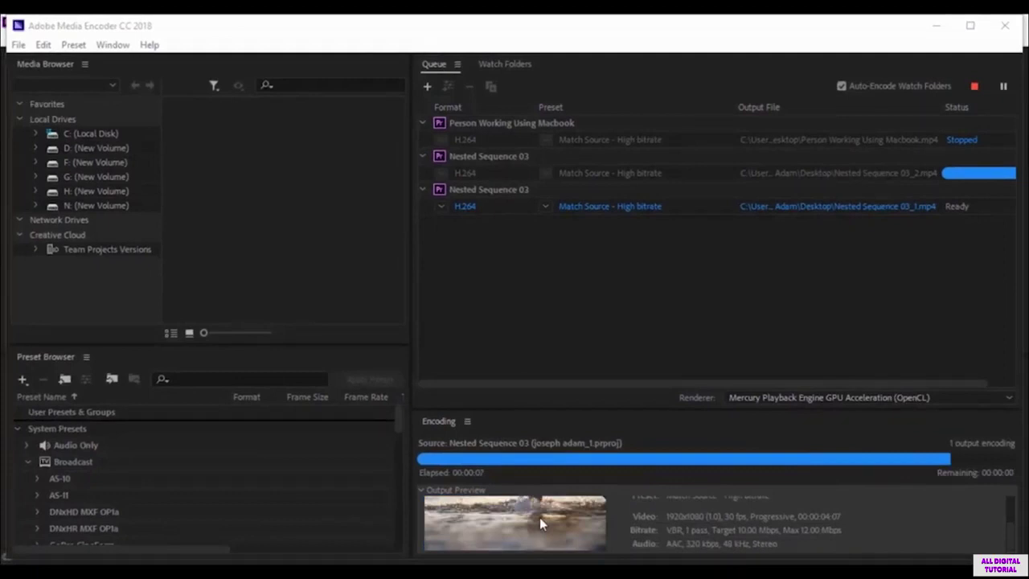
click(691, 344)
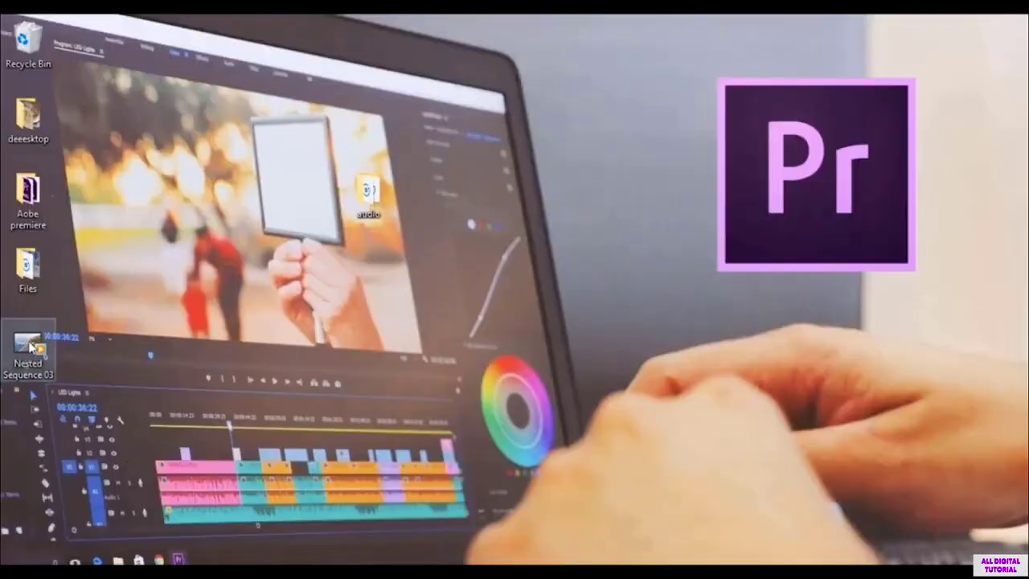
double_click(32, 347)
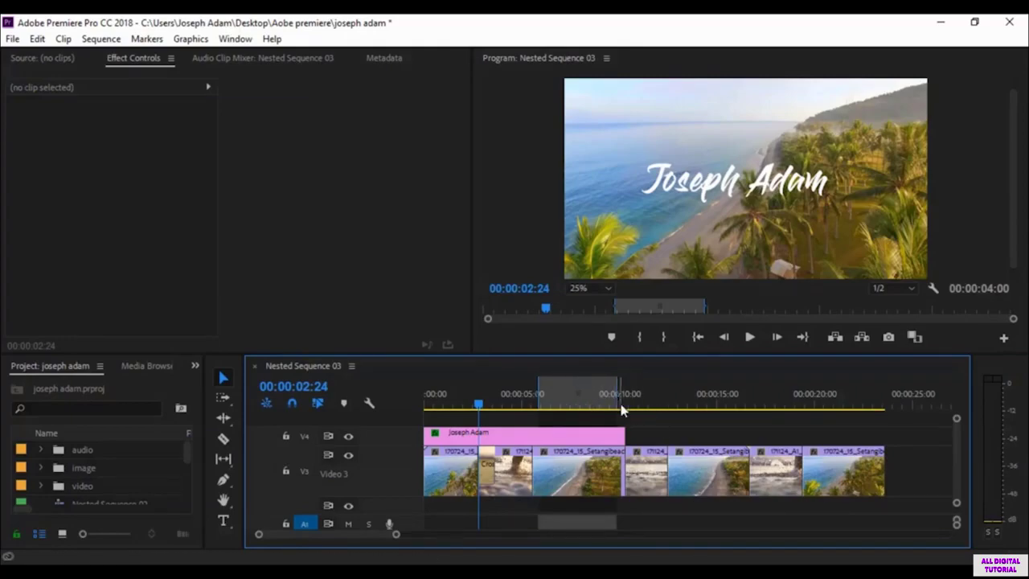
Shift the in and out points to about 10:00 and 17:15, with the playhead at 00:00:18:09.
drag(620, 393, 689, 388)
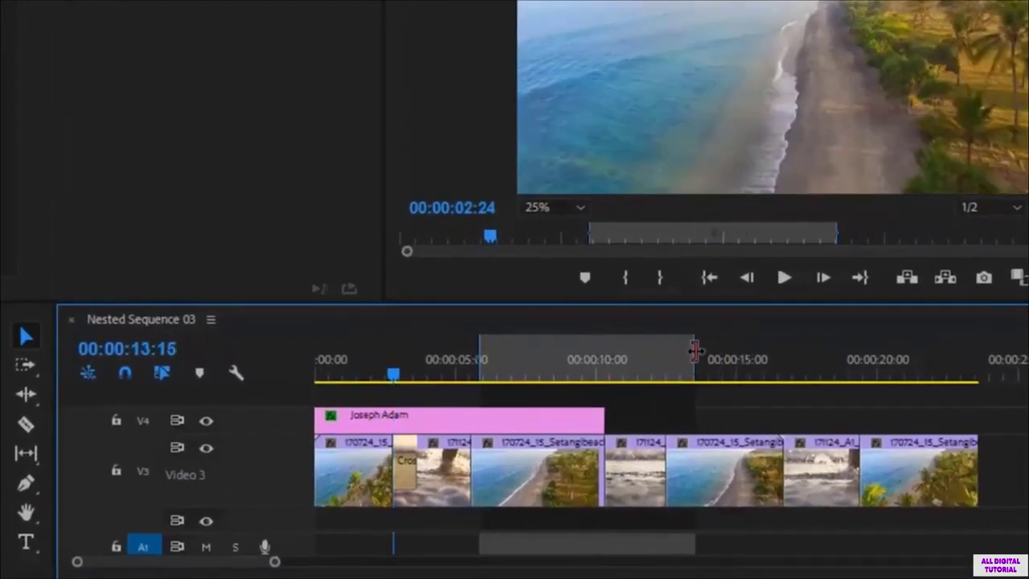
drag(694, 351, 749, 354)
drag(480, 357, 605, 358)
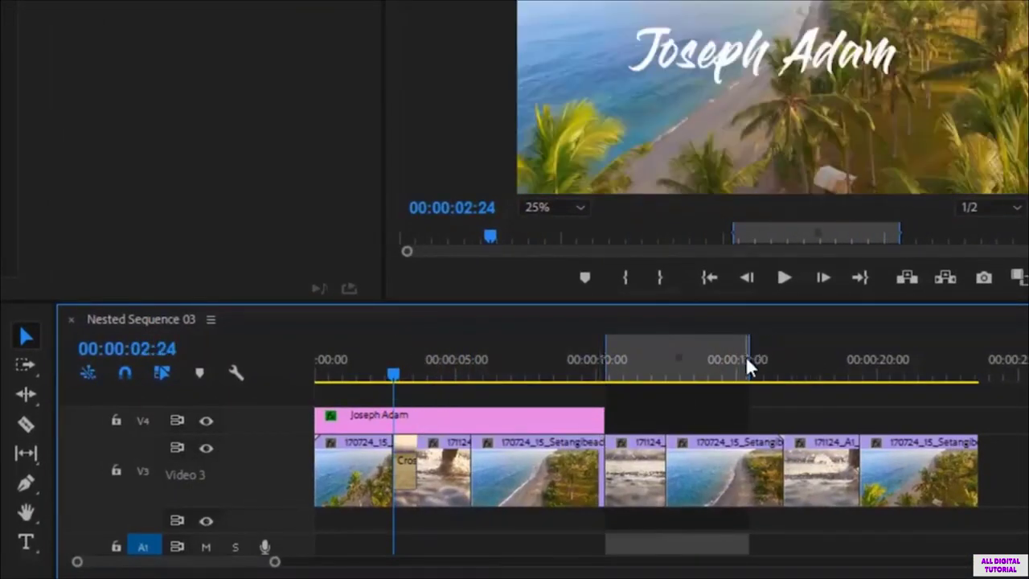
click(831, 371)
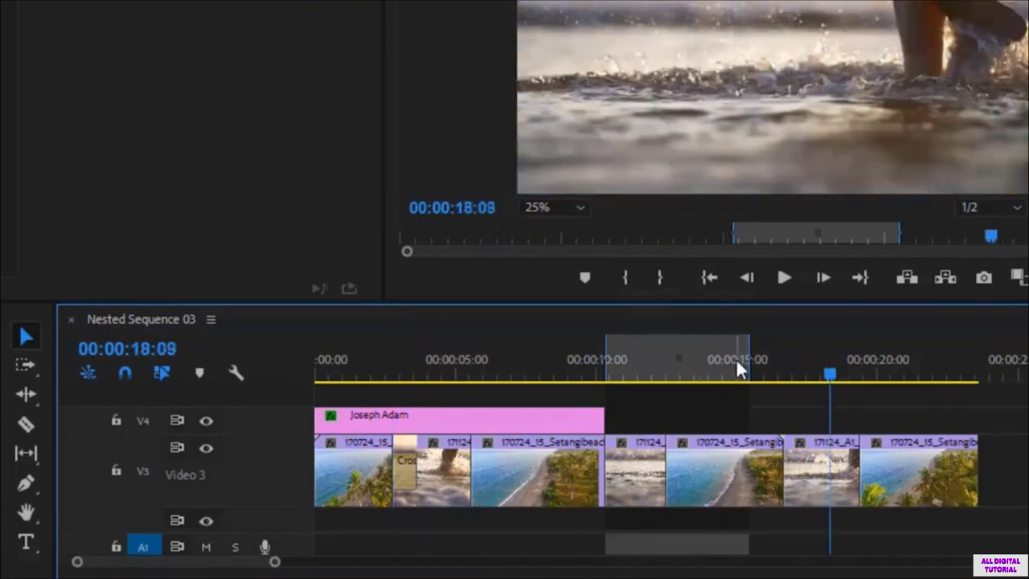
mouse_move(749, 357)
mouse_down()
mouse_move(828, 357)
mouse_move(740, 356)
mouse_move(763, 356)
mouse_up()
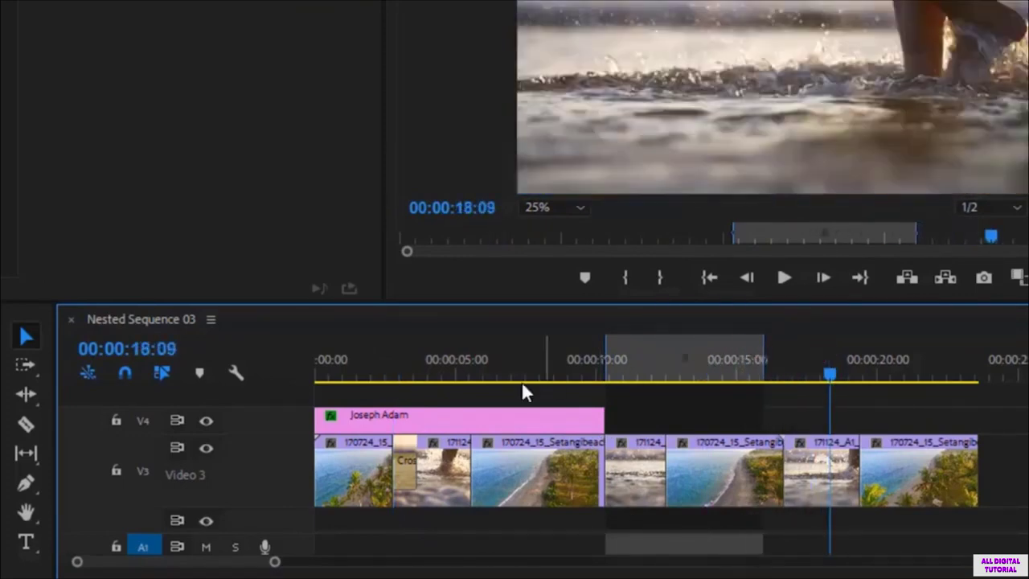
Clear both the in and out points and return the playhead to 00:00:00:00.
right_click(680, 356)
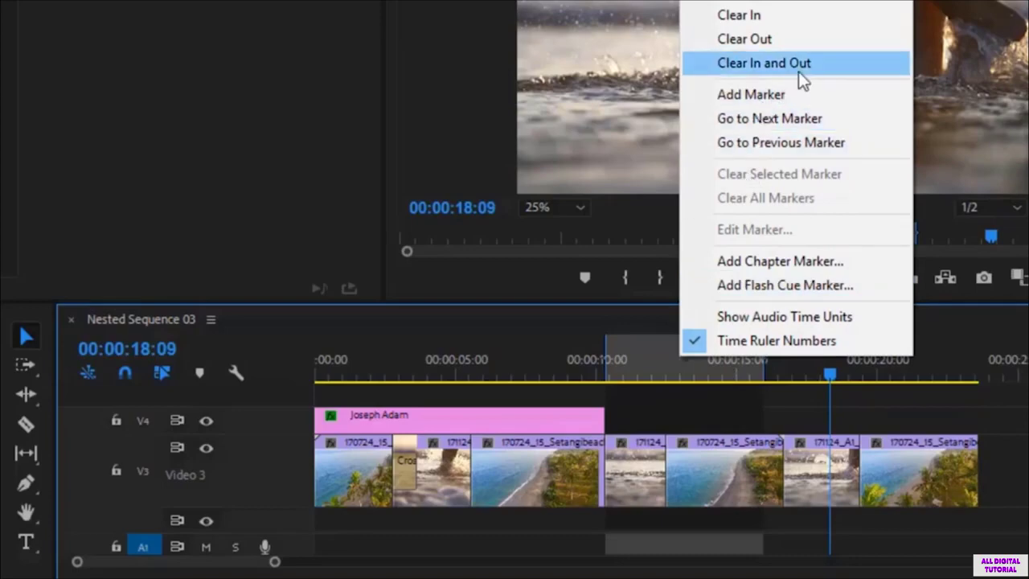
click(801, 67)
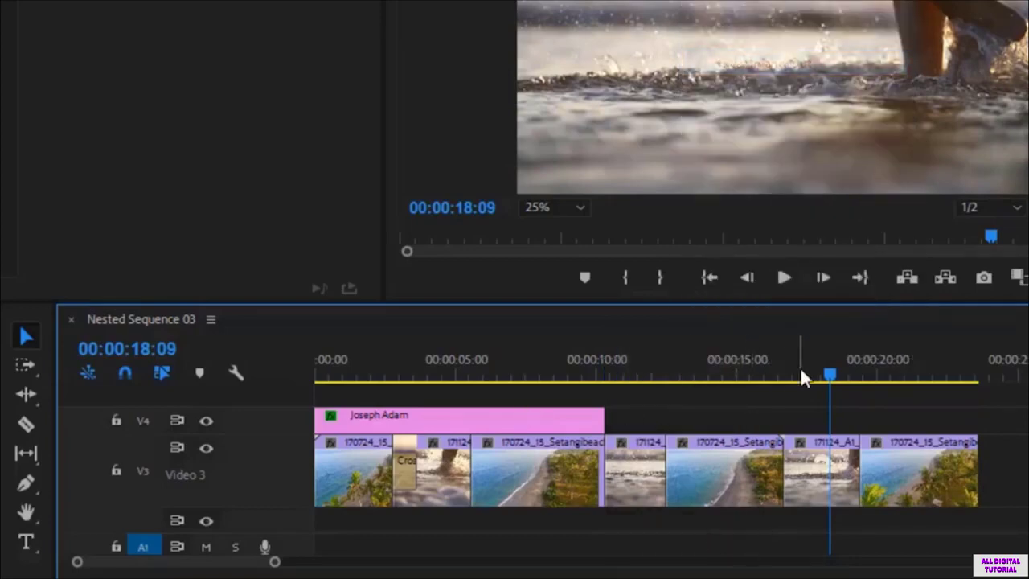
drag(831, 376, 314, 394)
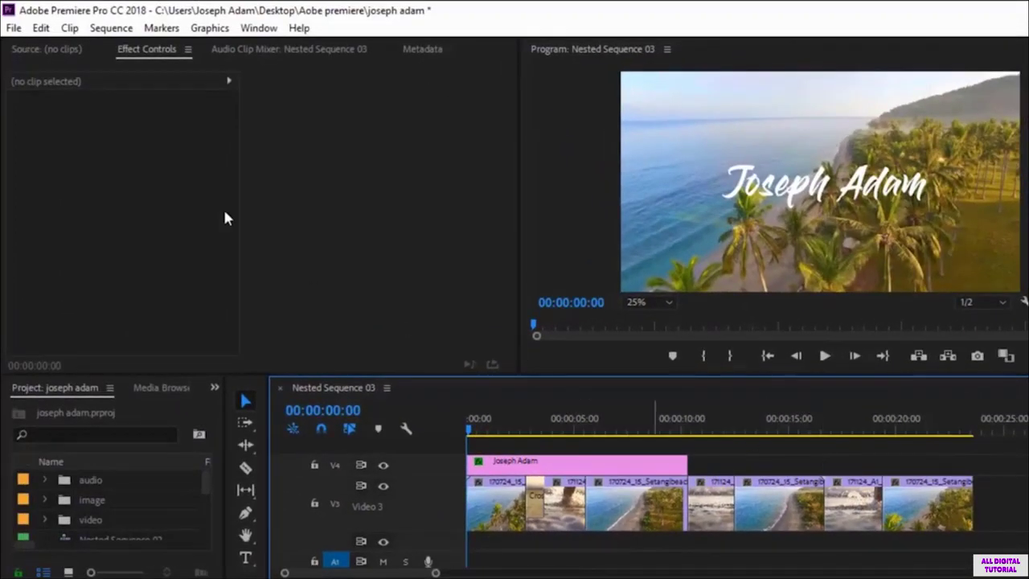
Open Export Settings for the whole sequence with H.264 format and bring up the output-name dialog.
click(14, 28)
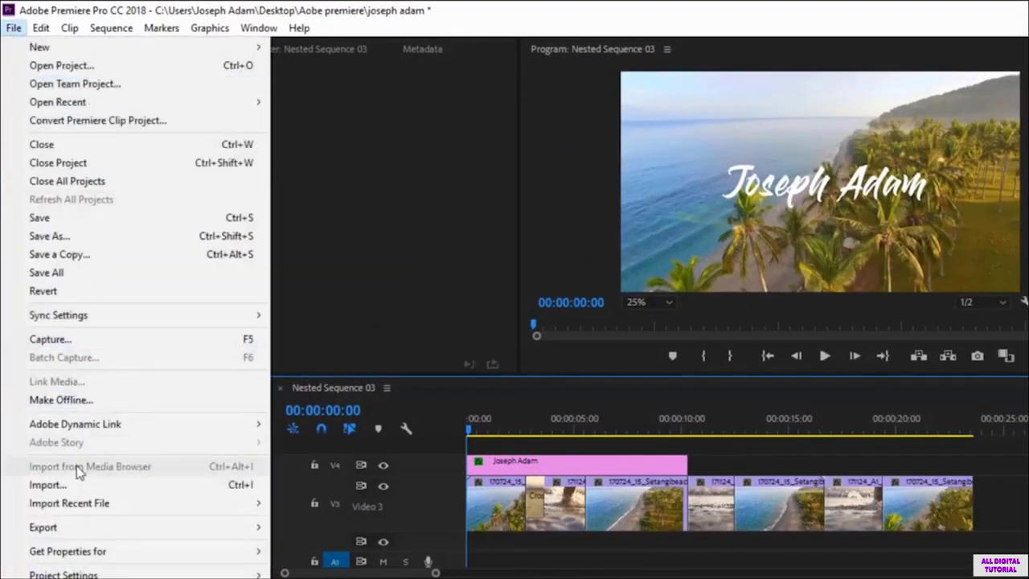
mouse_move(145, 537)
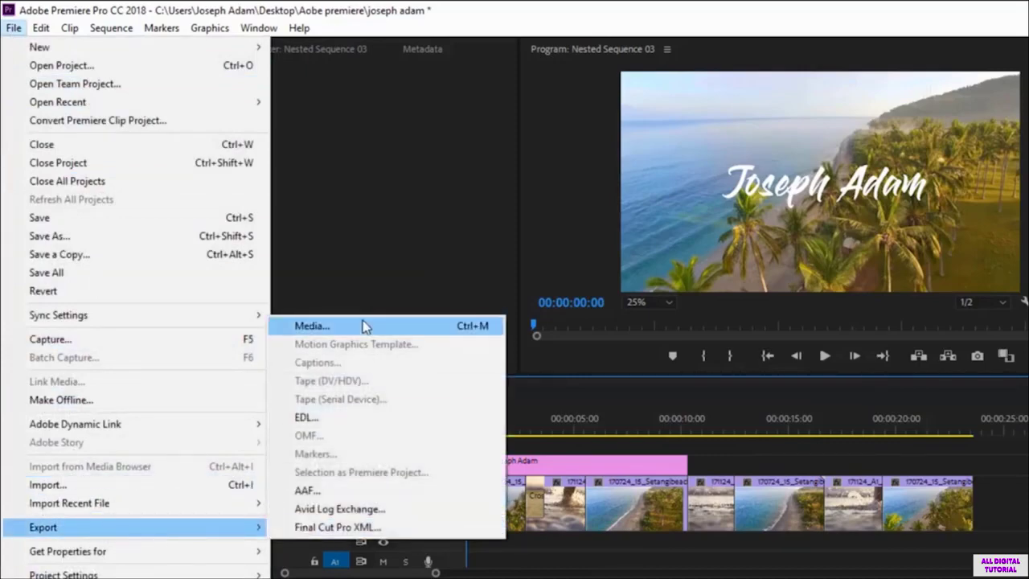
click(361, 325)
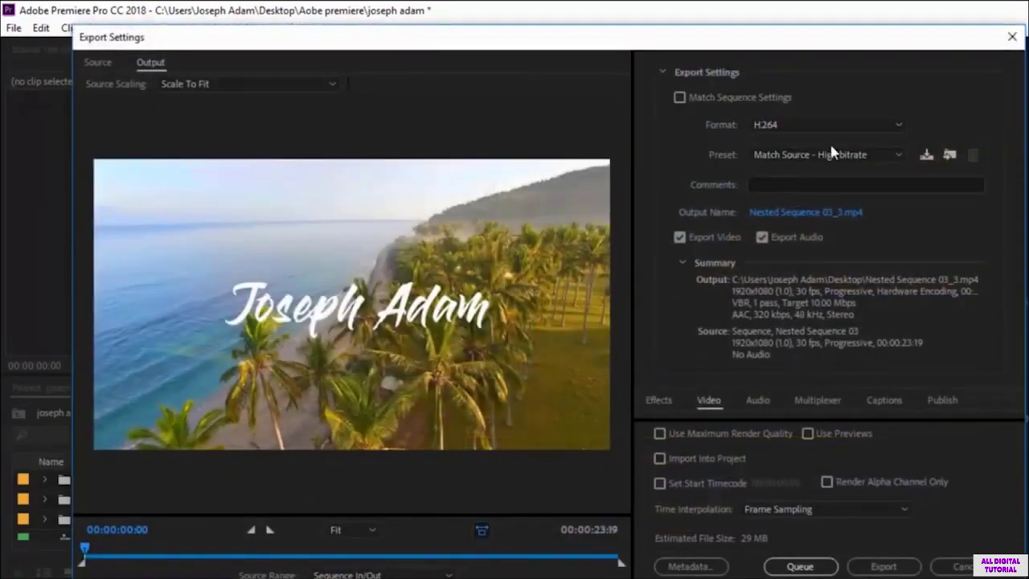
click(841, 123)
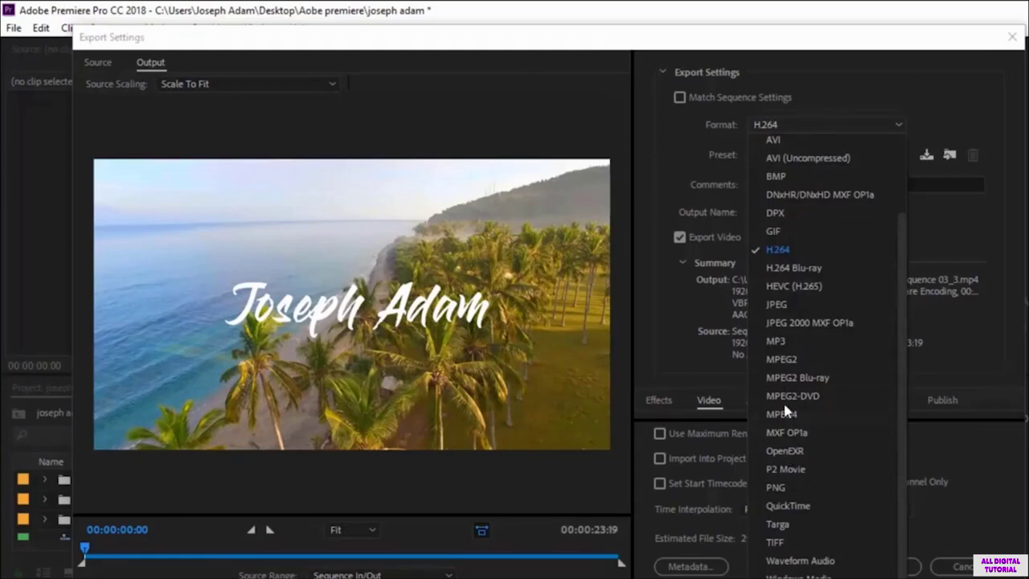
click(988, 239)
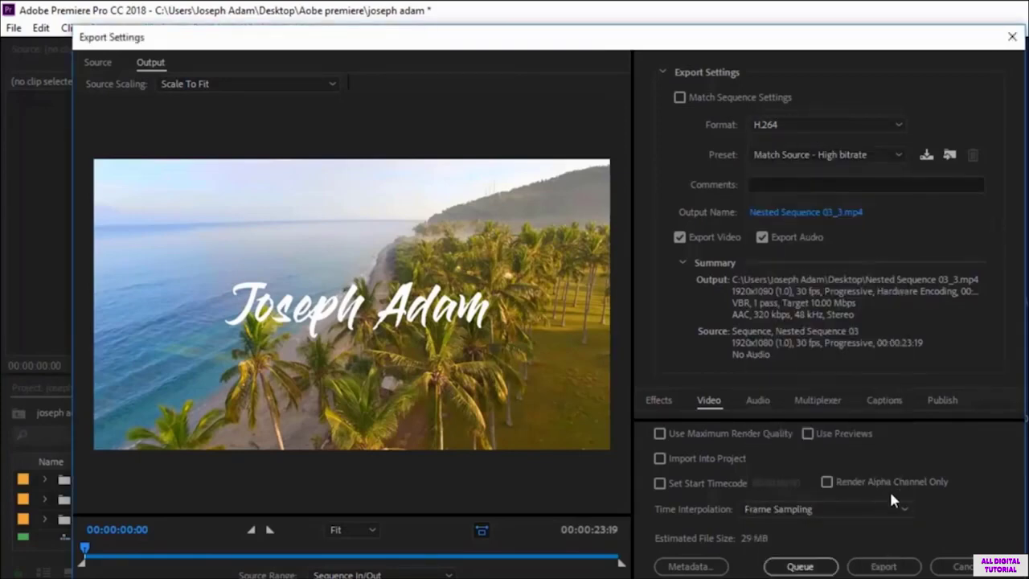
click(801, 567)
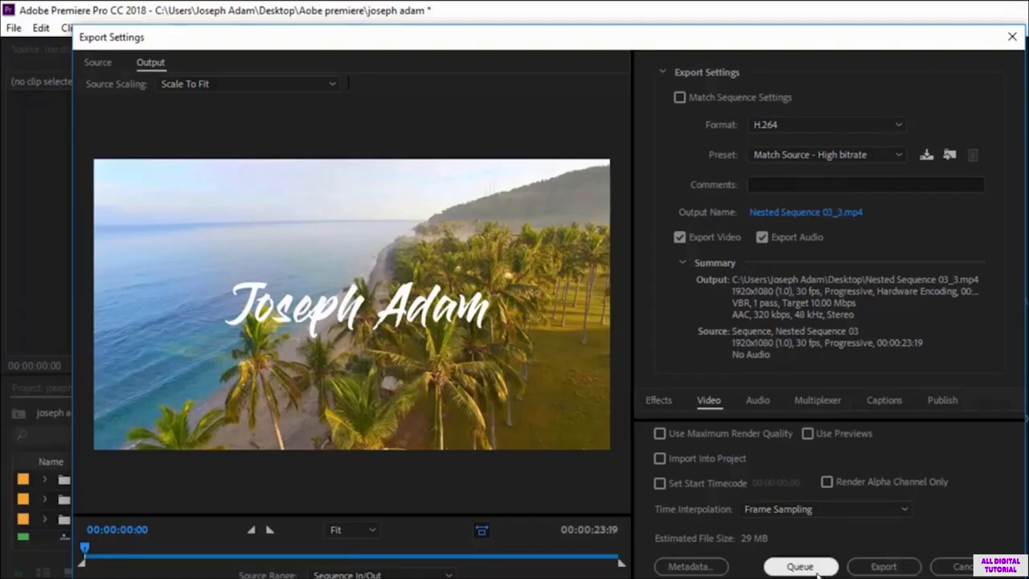
click(837, 213)
click(312, 363)
Replace the output name with 'new video', save it, and start the export.
key(ctrl+a)
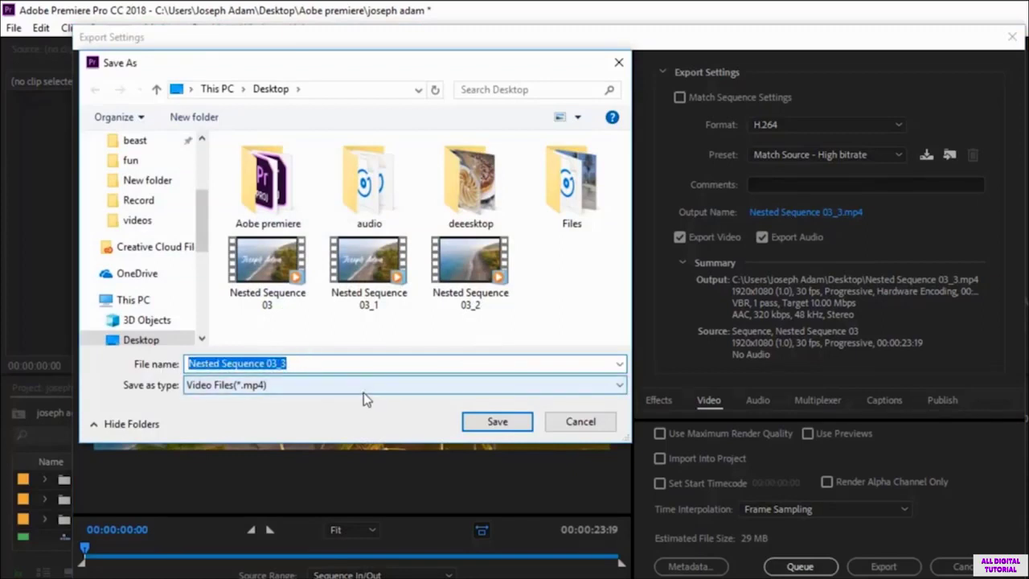
text(new)
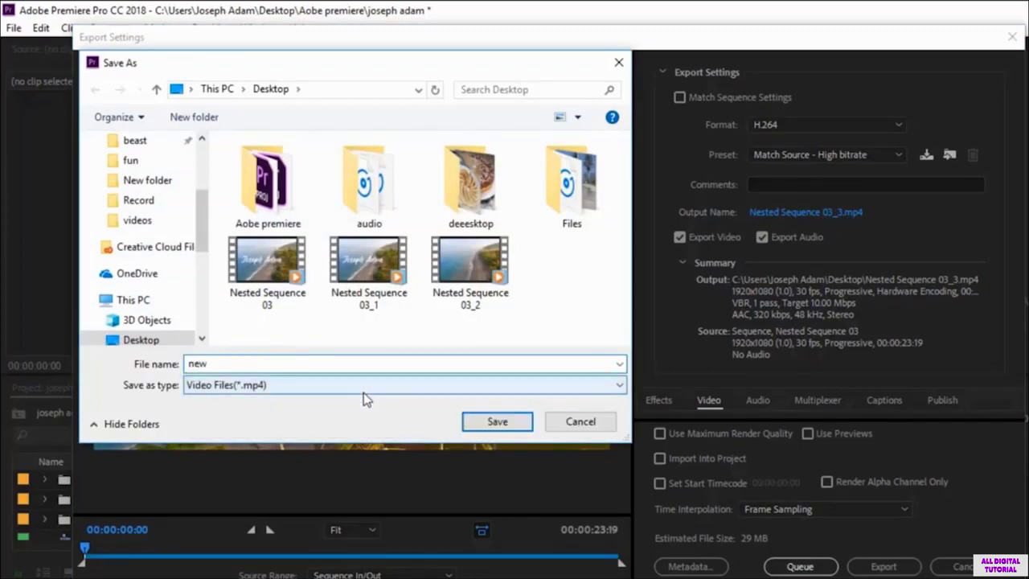
text( video)
click(496, 422)
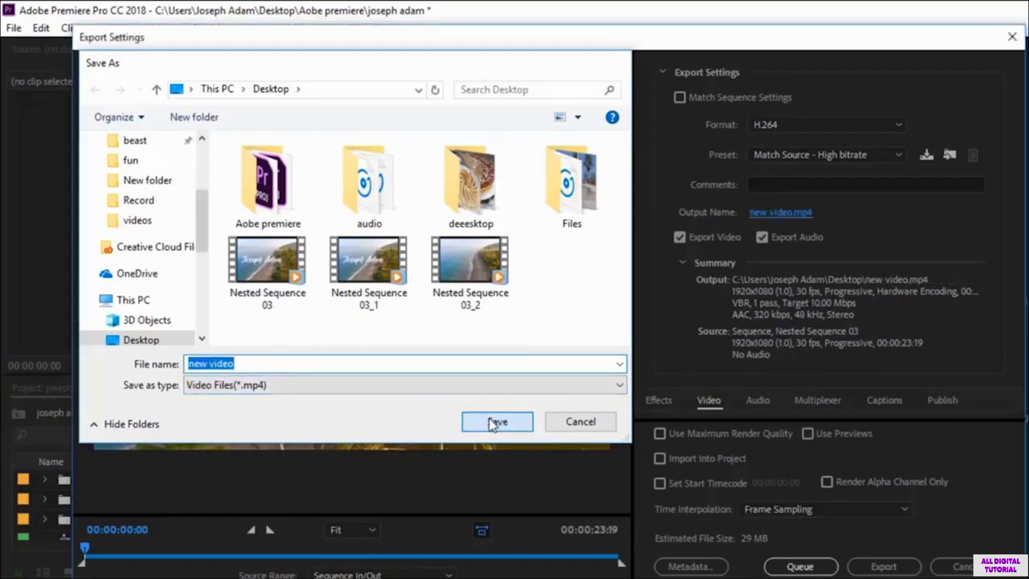
click(885, 566)
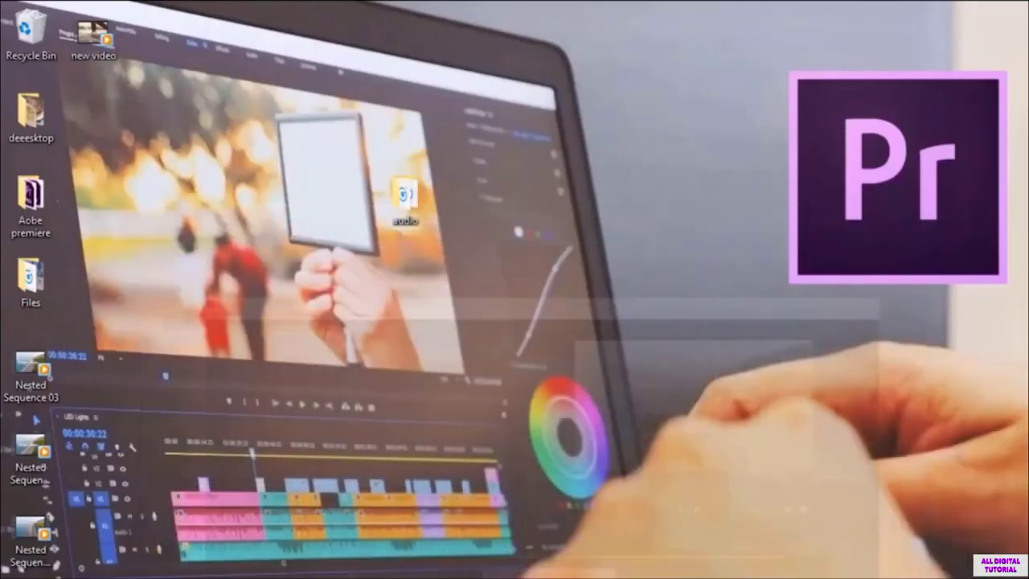
Minimize Premiere and open the exported new video from the desktop in Windows Media Player.
click(1021, 9)
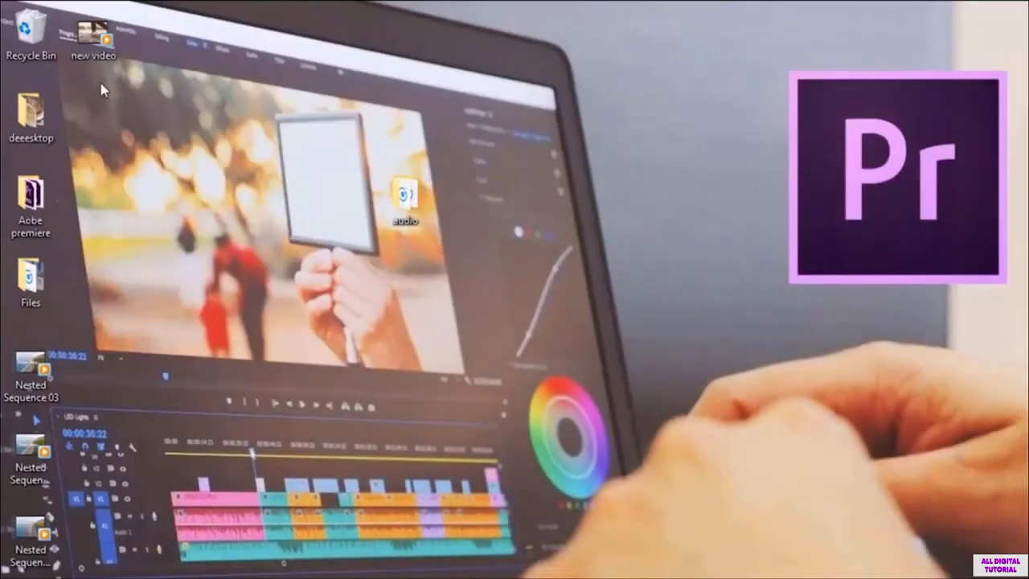
drag(93, 37, 720, 302)
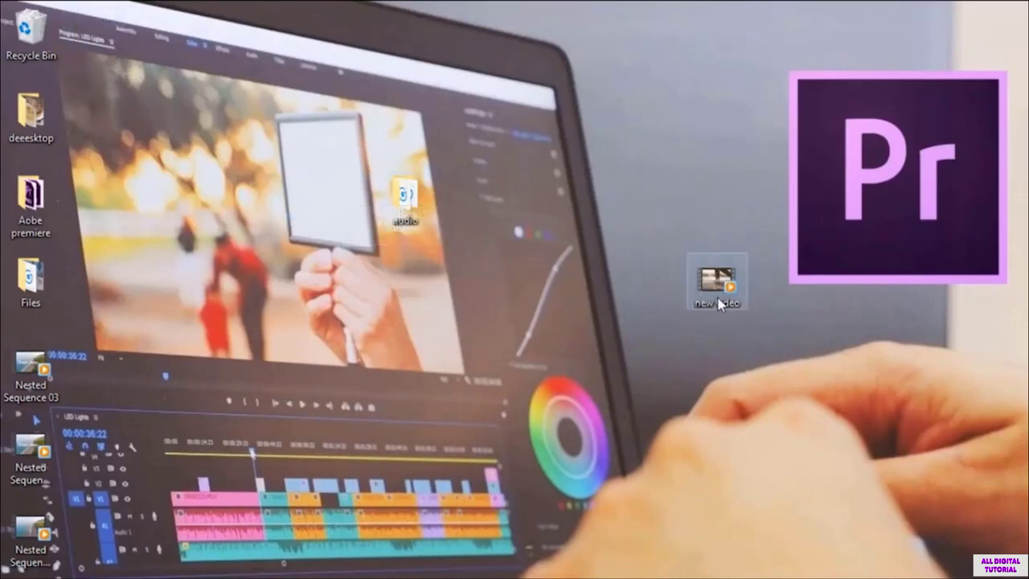
double_click(722, 288)
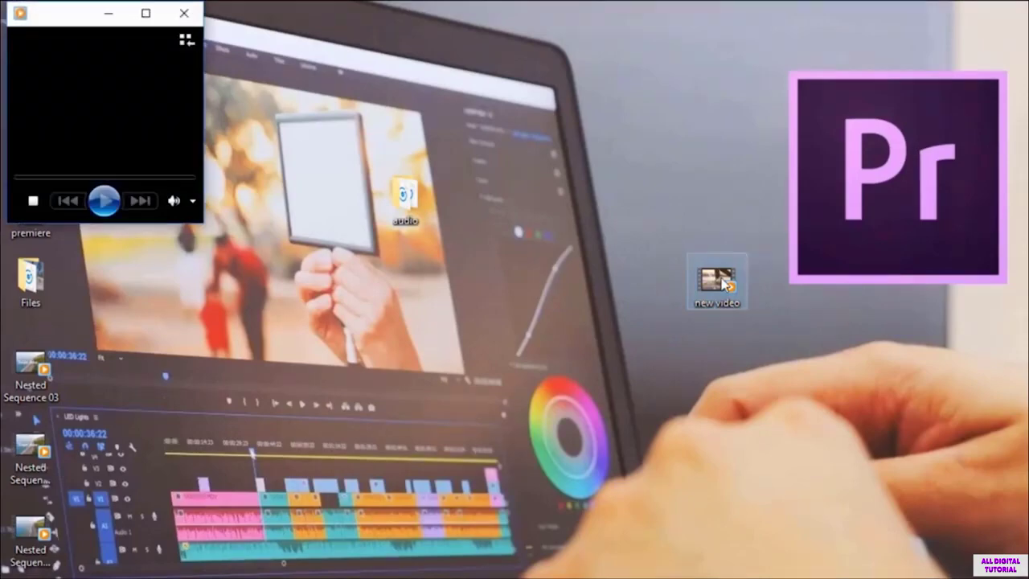